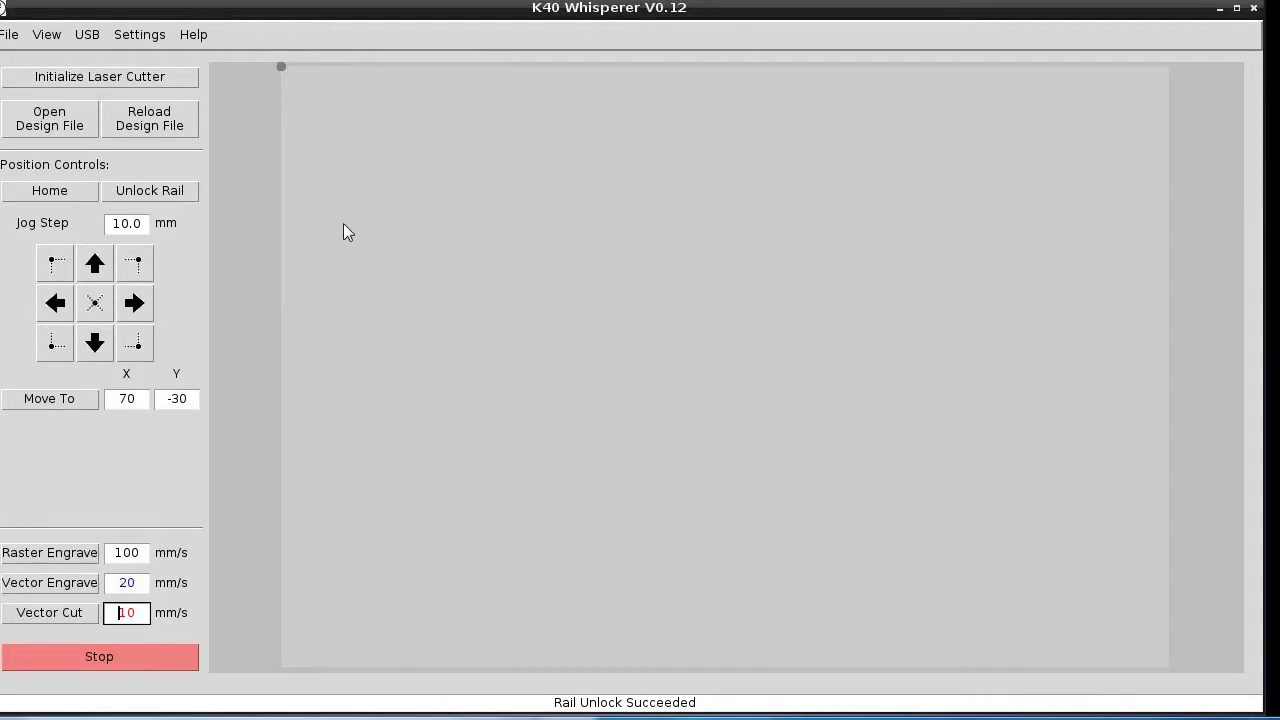
# Bring up the Open Design (SVG/DXF/G-Code) dialog in the Demo folder and expand its file-type list.
pyautogui.click(8, 34)
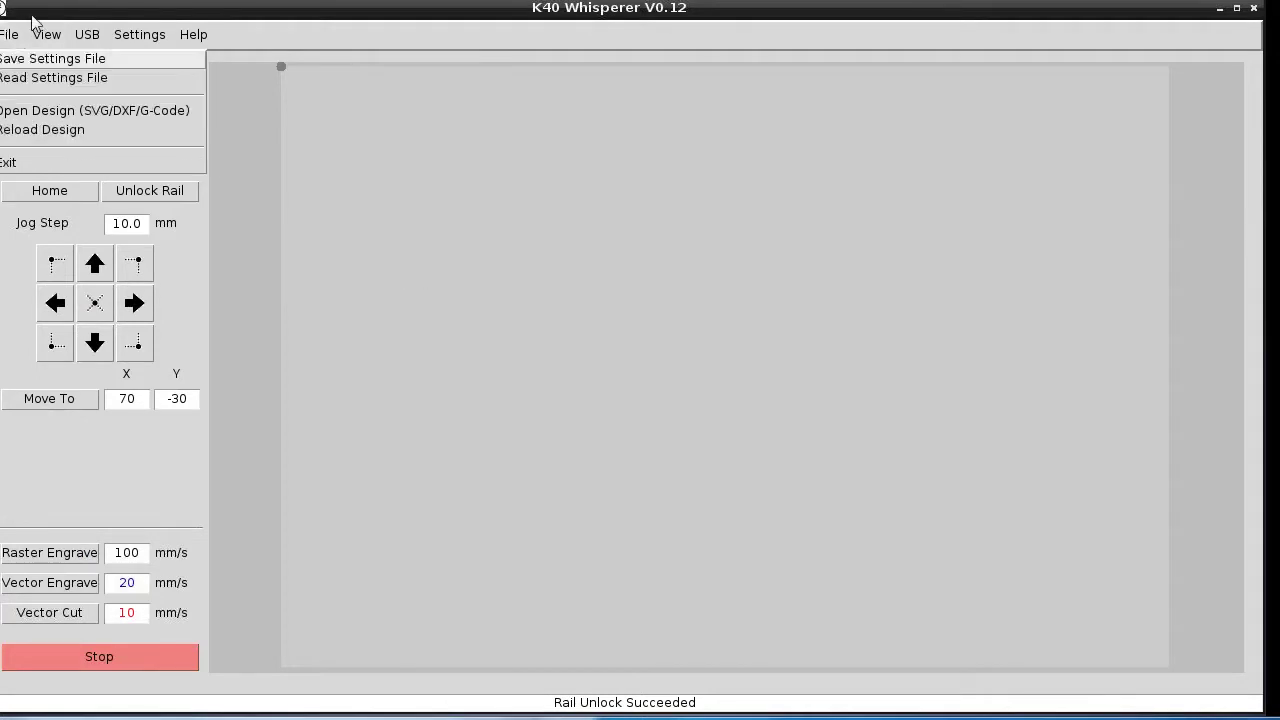
pyautogui.click(22, 112)
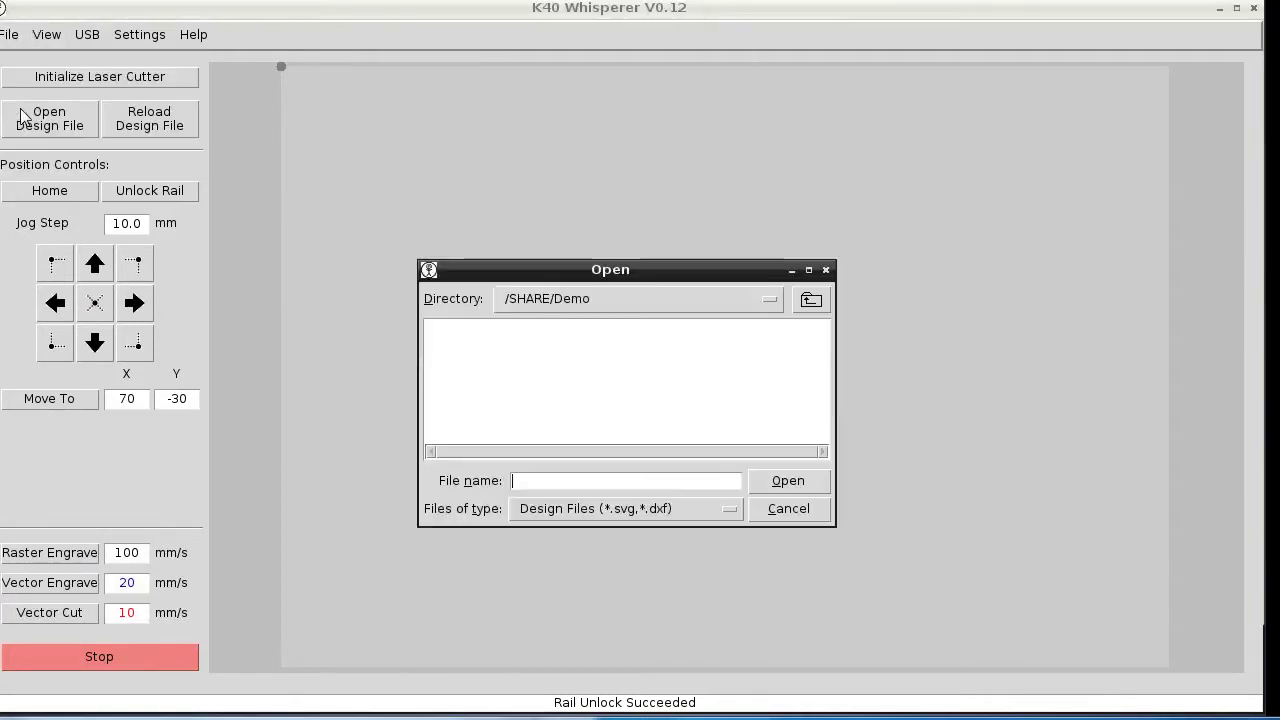
pyautogui.click(730, 509)
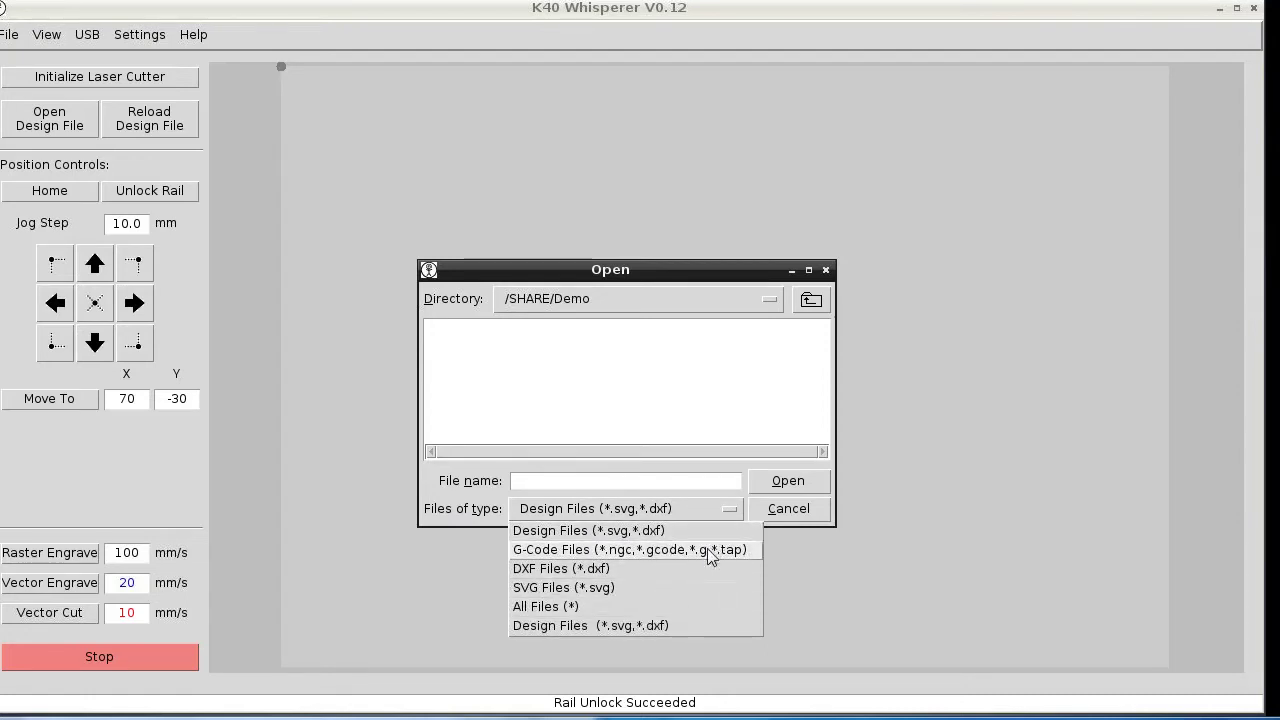
# Filter to G-Code Files and open hand_code.ngc, loading the 50.8 mm pinwheel design.
pyautogui.click(709, 550)
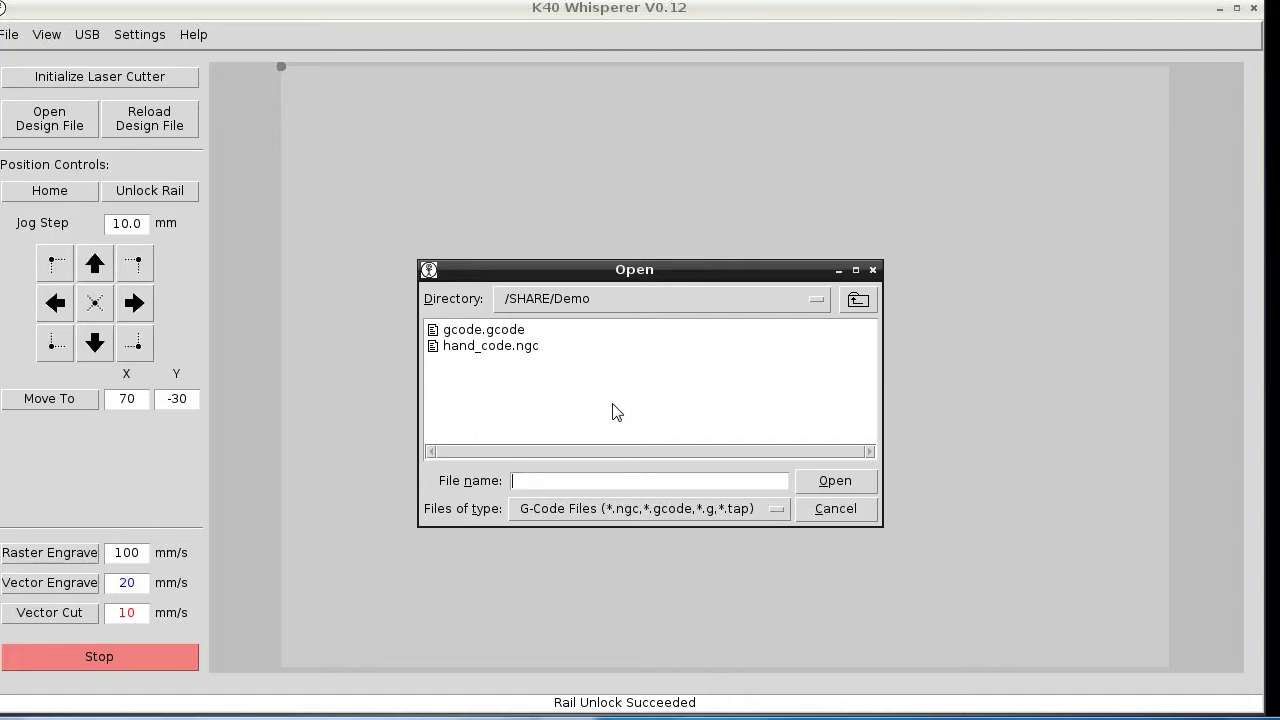
pyautogui.click(518, 350)
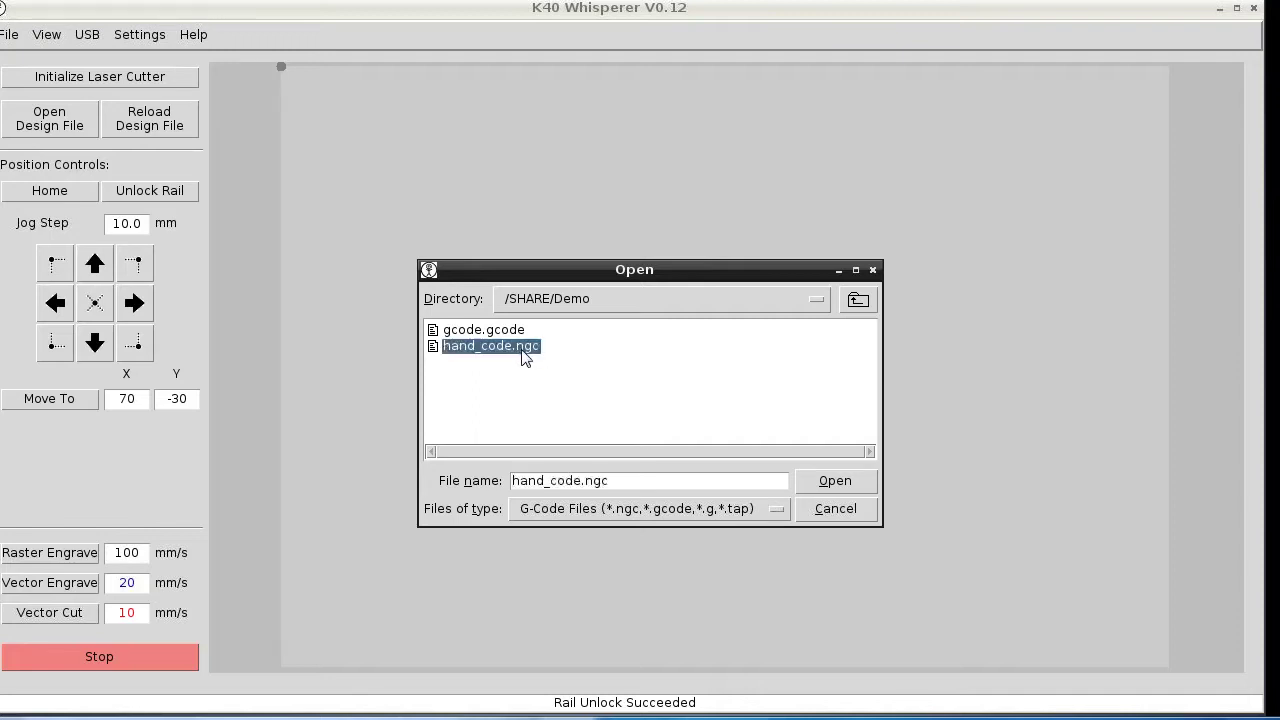
pyautogui.click(834, 482)
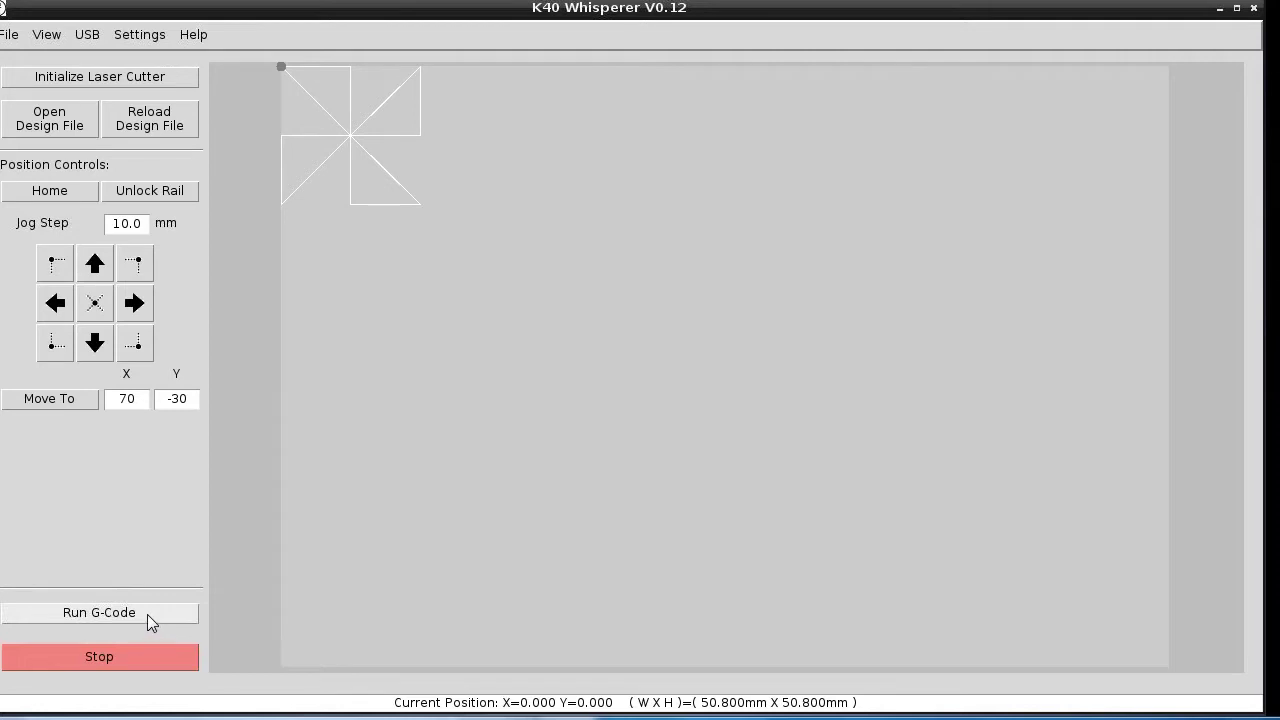
pyautogui.click(138, 38)
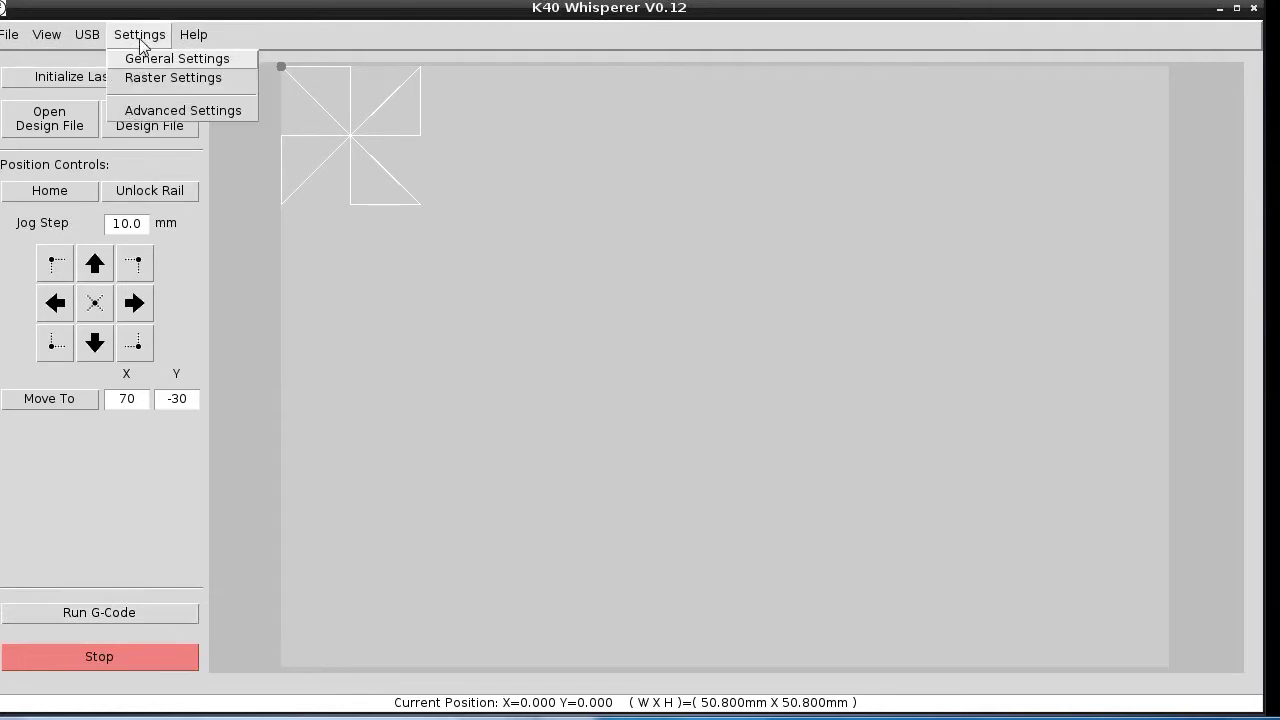
pyautogui.click(165, 110)
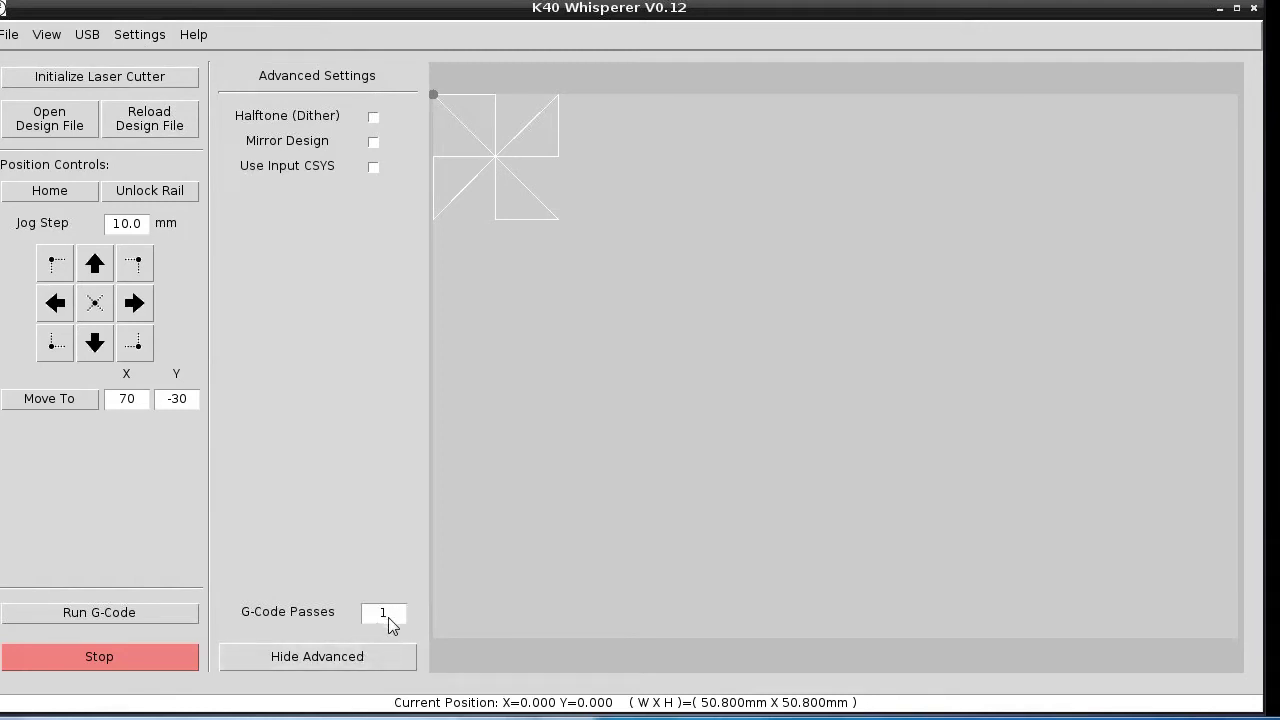
pyautogui.click(374, 659)
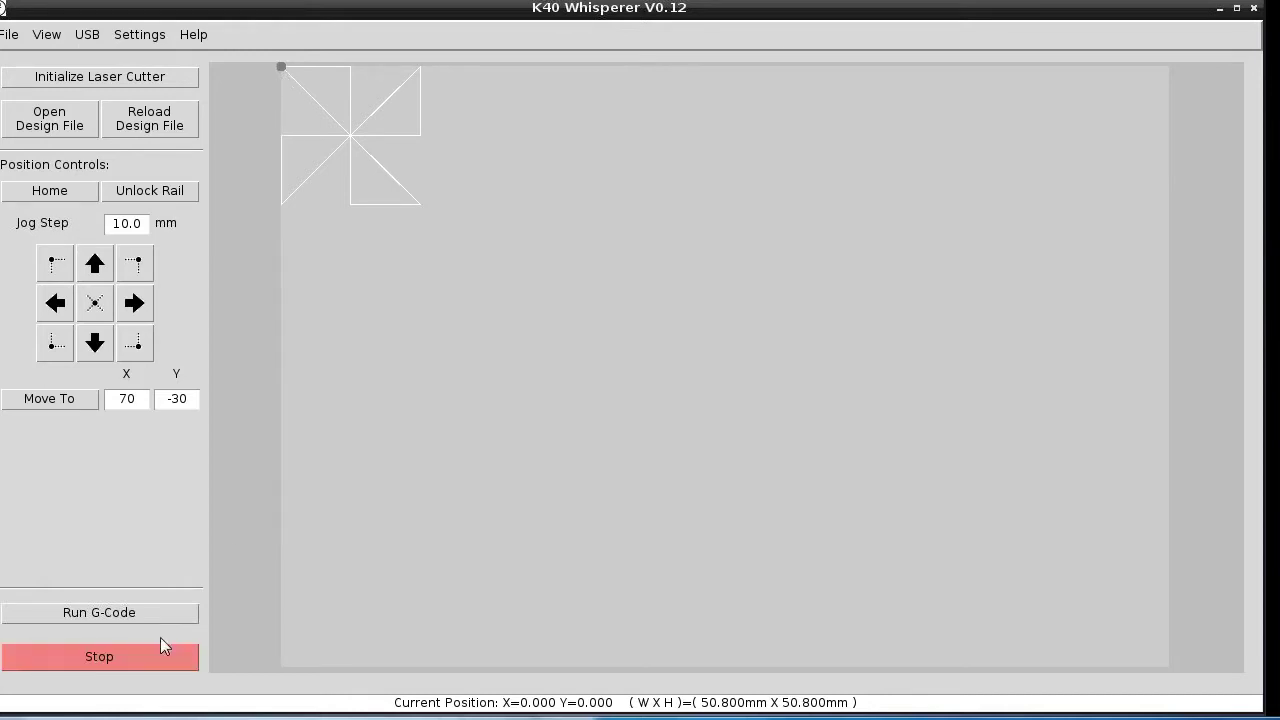
# Enable Use Input CSYS in K40 Whisperer's Advanced Settings.
pyautogui.click(141, 36)
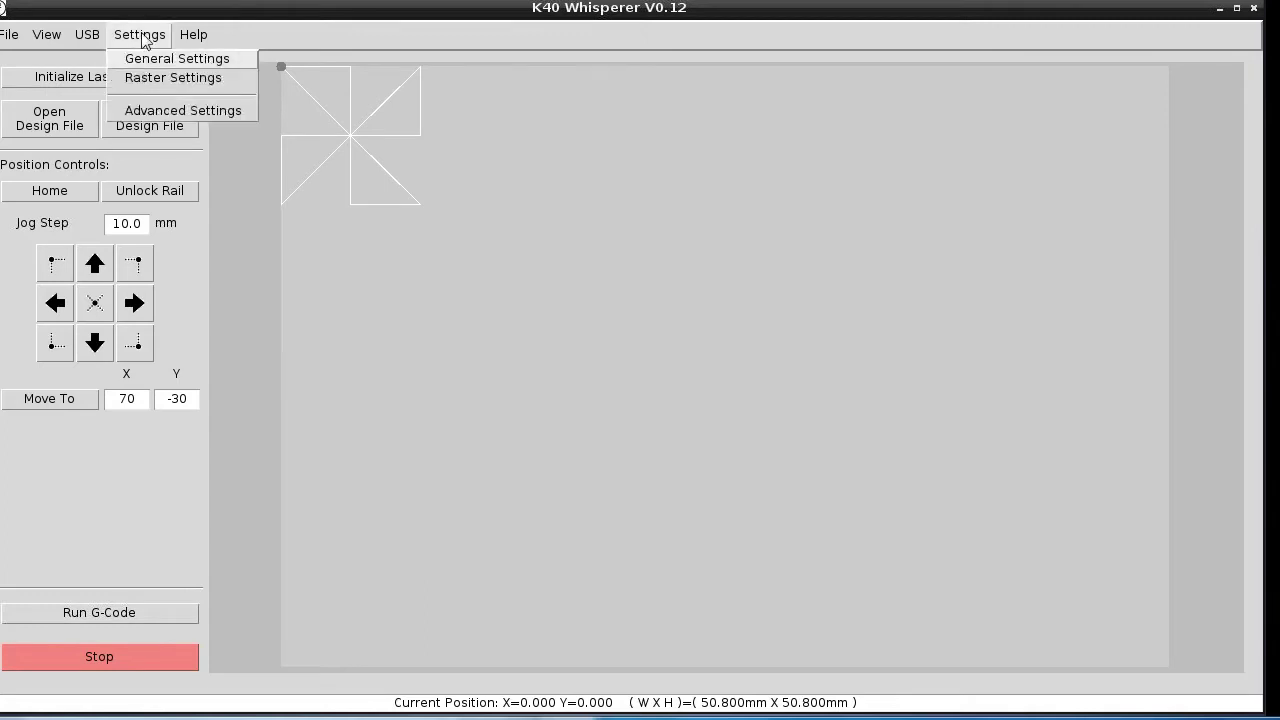
pyautogui.click(175, 111)
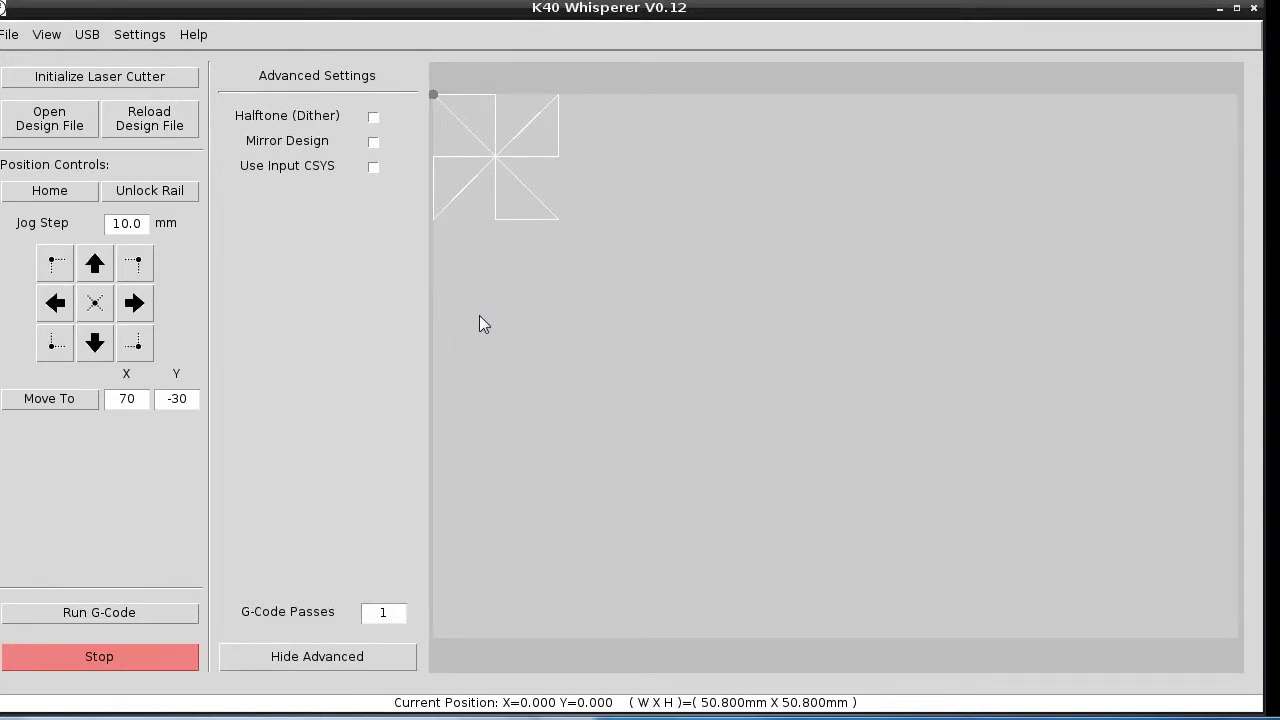
pyautogui.click(372, 167)
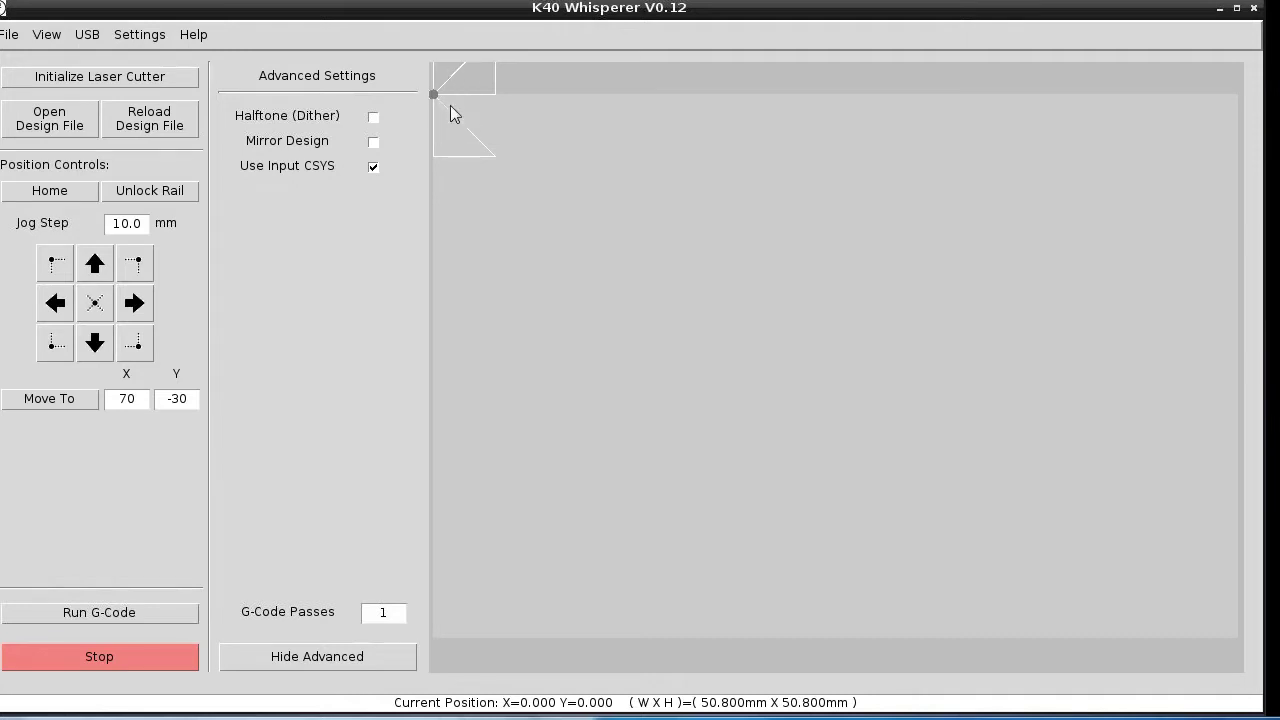
# Move the laser head up and back down on the canvas, then bring up hand_code.ngc in Notepad++.
pyautogui.click(583, 226)
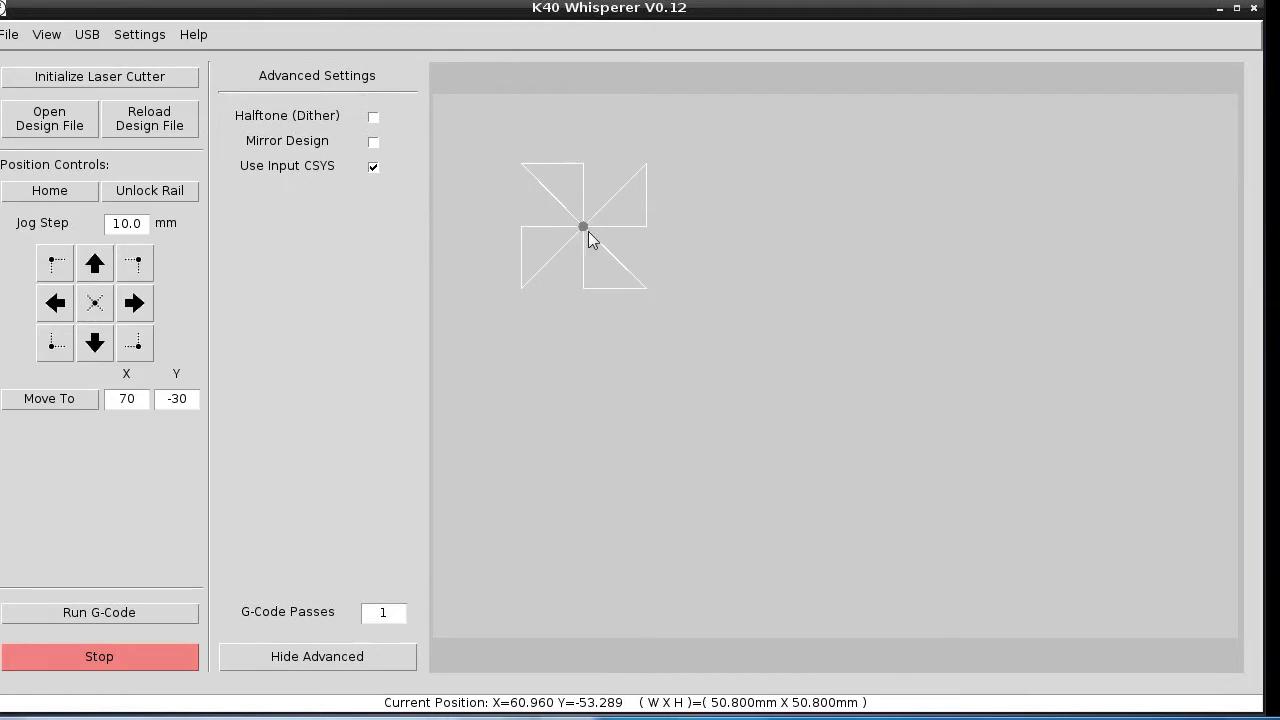
pyautogui.moveTo(588, 230); pyautogui.dragTo(597, 125)
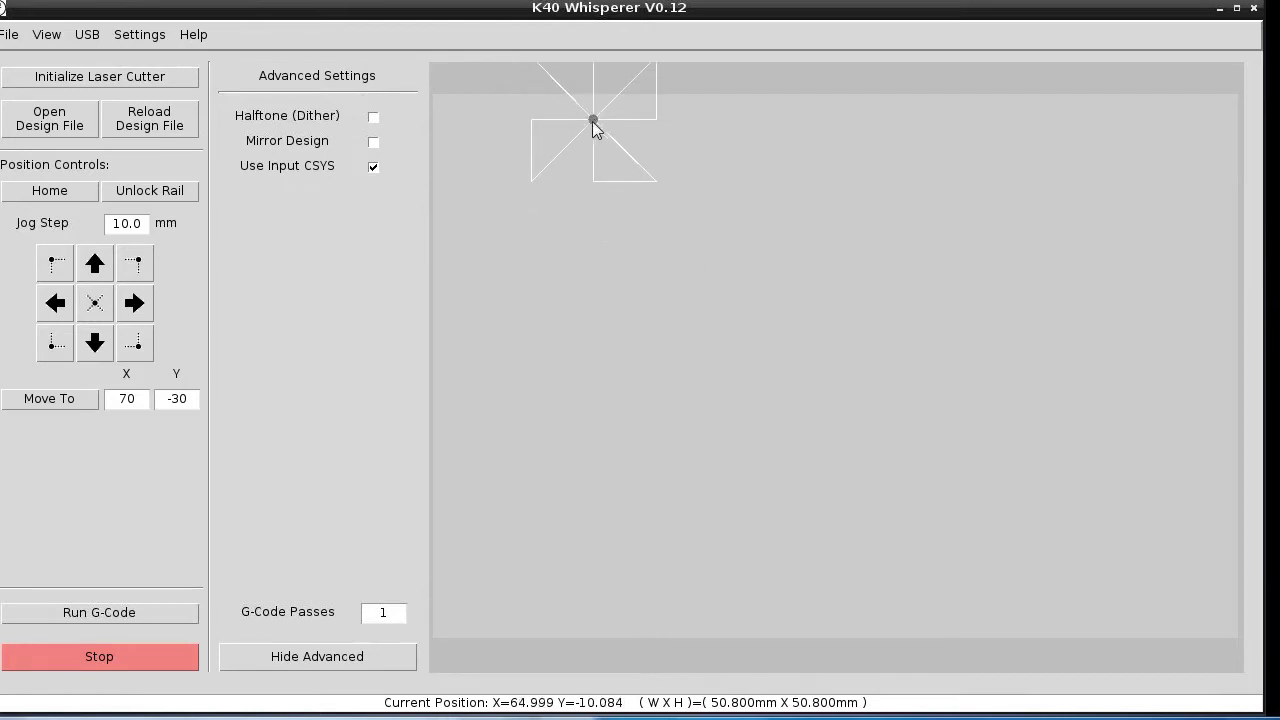
pyautogui.moveTo(593, 121); pyautogui.dragTo(572, 225)
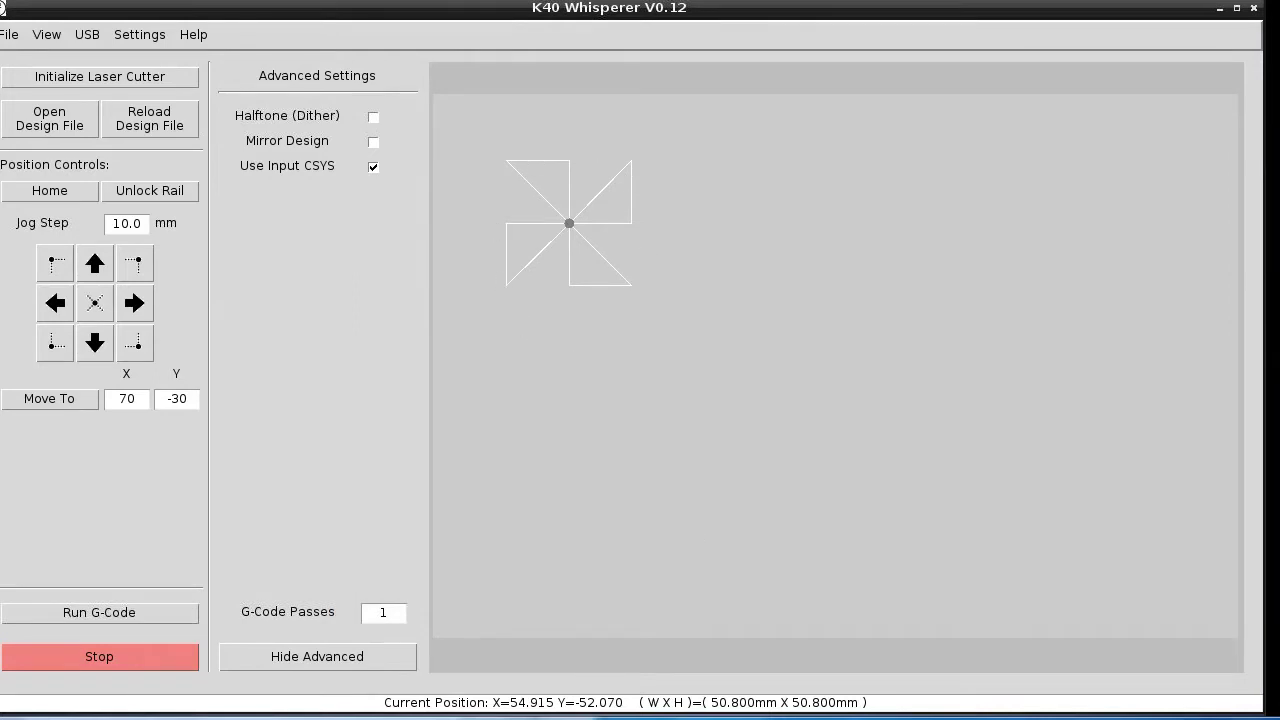
pyautogui.hotkey('alt', 'Tab')
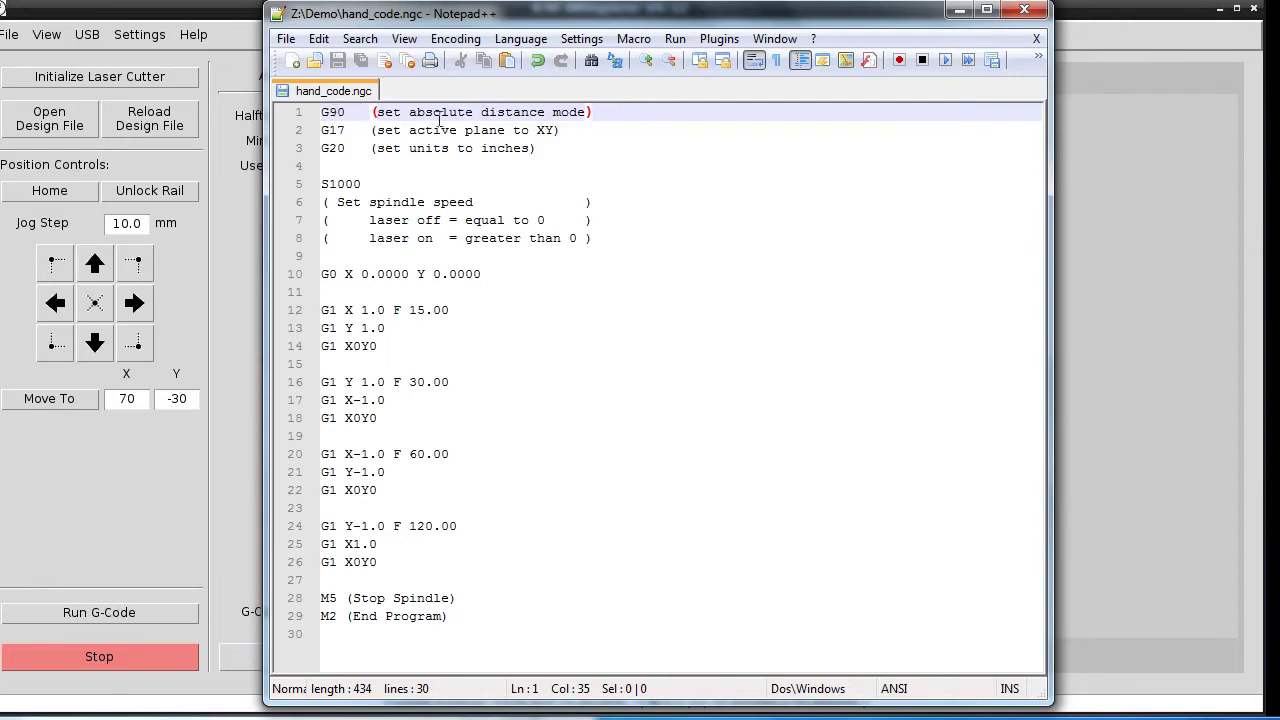
pyautogui.click(580, 131)
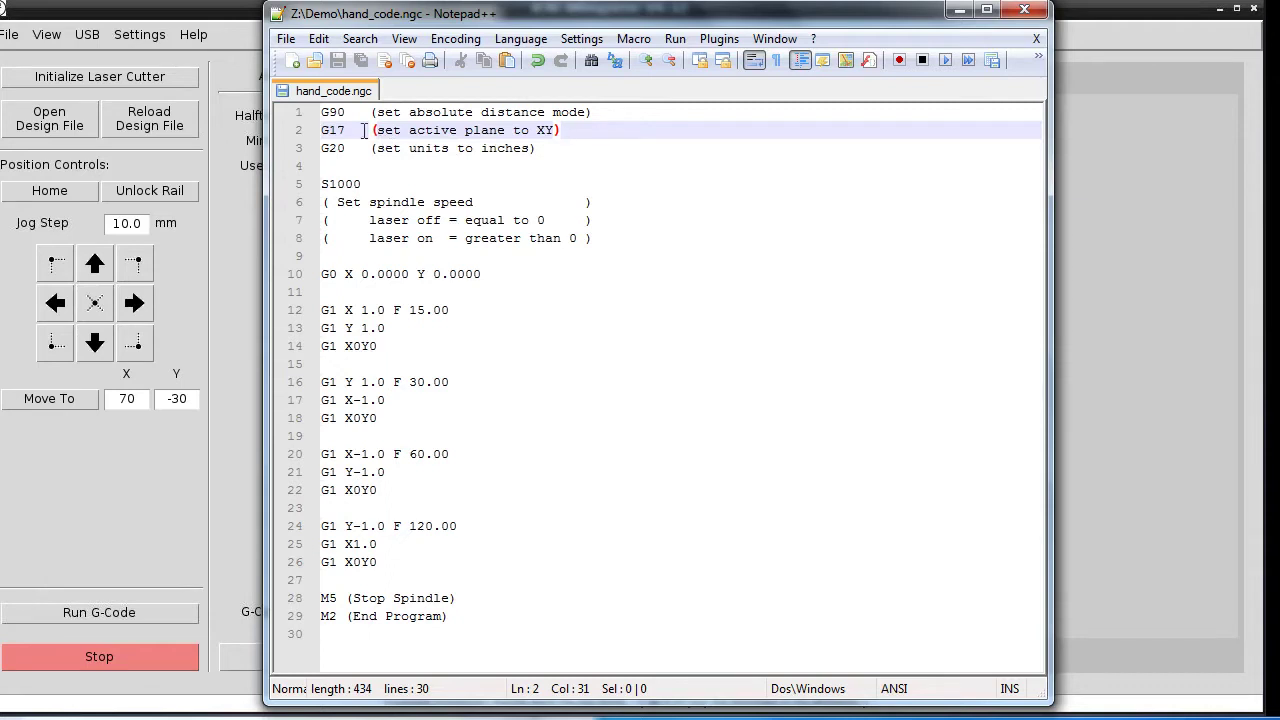
pyautogui.click(545, 149)
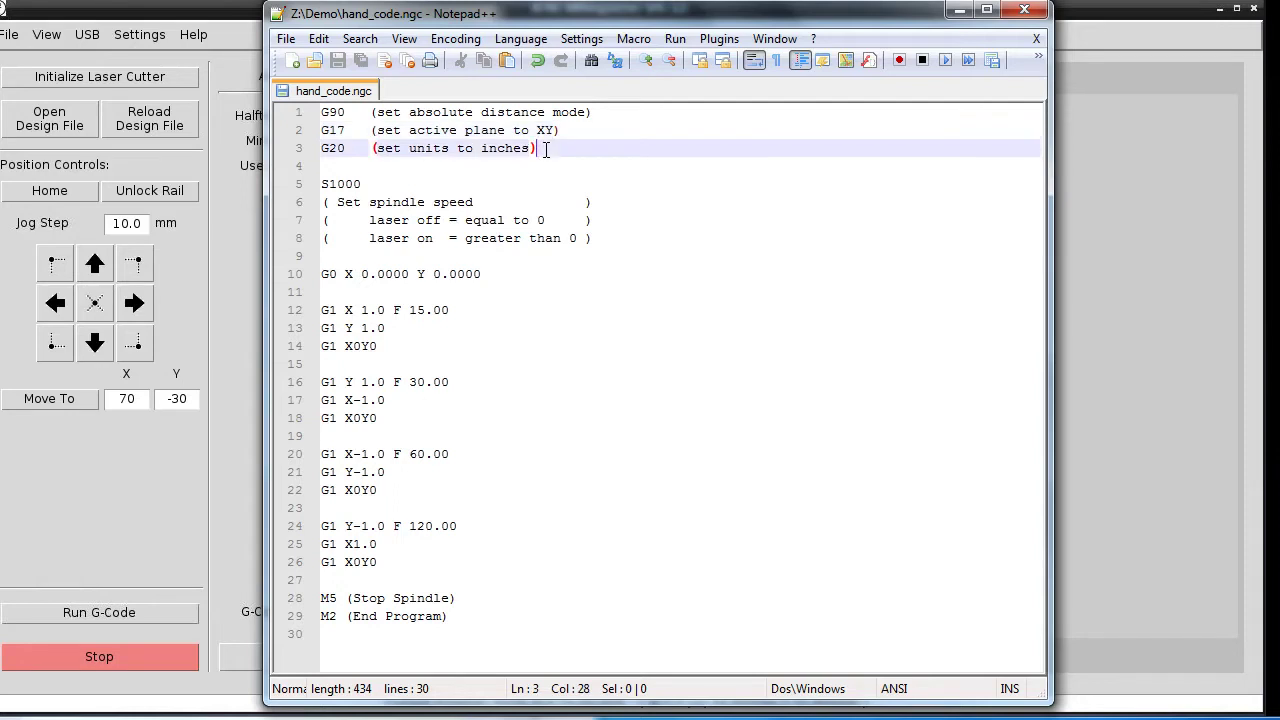
pyautogui.click(365, 184)
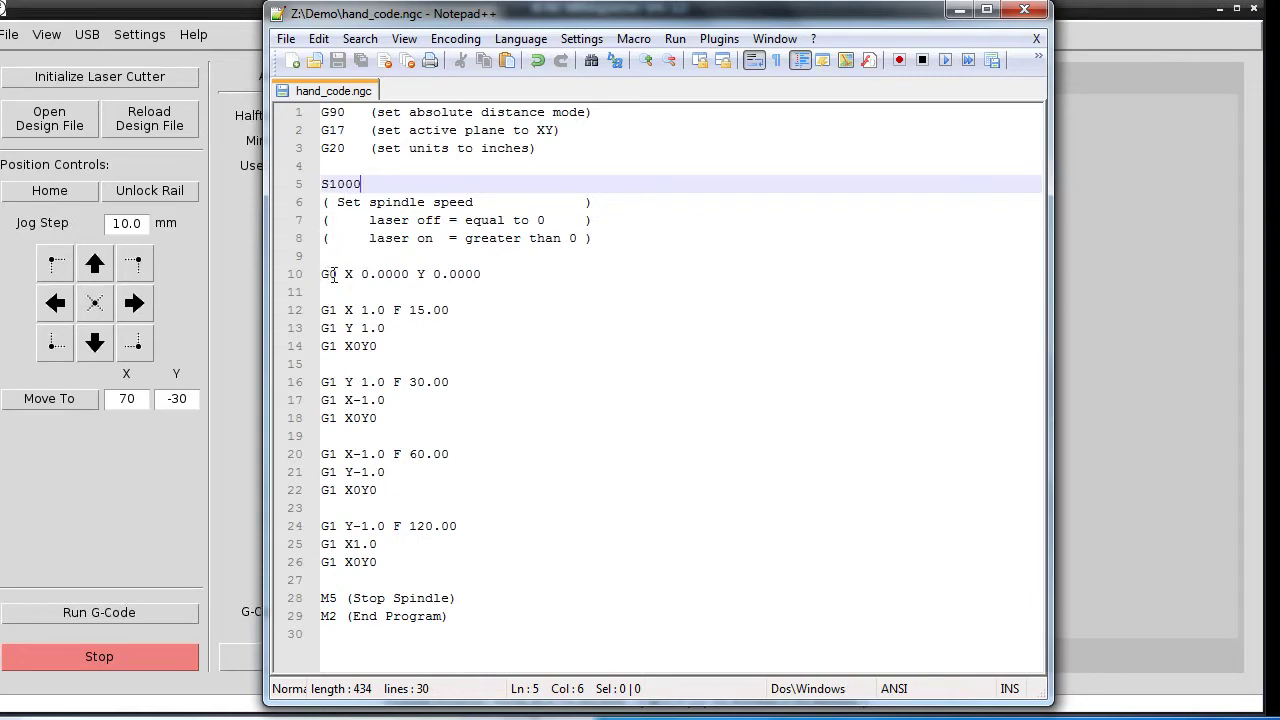
# Place the cursor at the end of line 10 and move Notepad++ right to reveal the design preview.
pyautogui.click(477, 274)
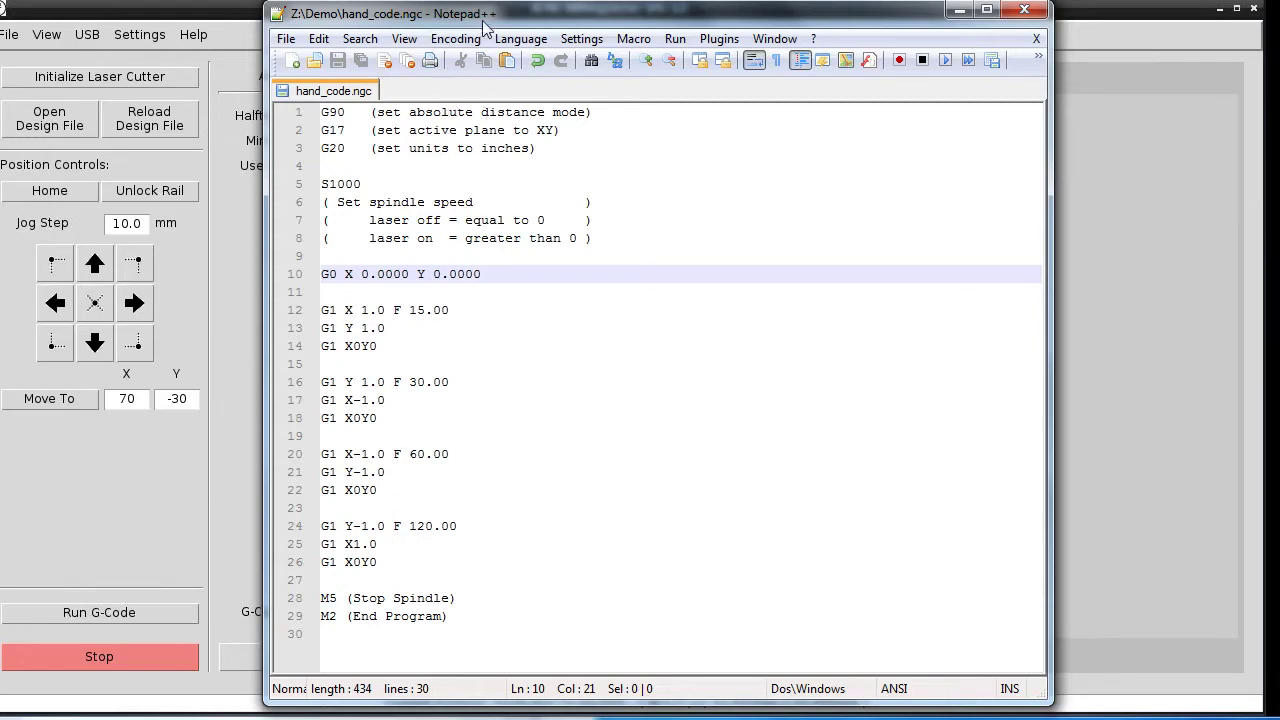
pyautogui.moveTo(480, 14); pyautogui.dragTo(874, 10)
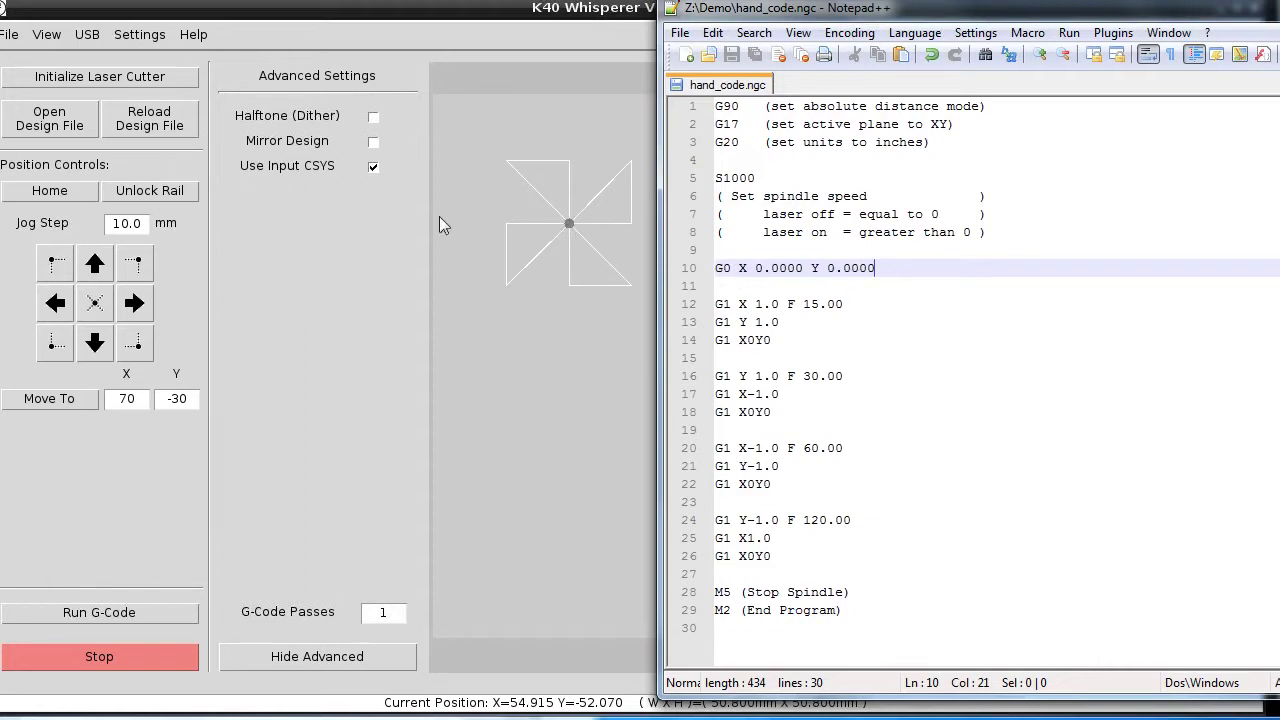
pyautogui.click(373, 167)
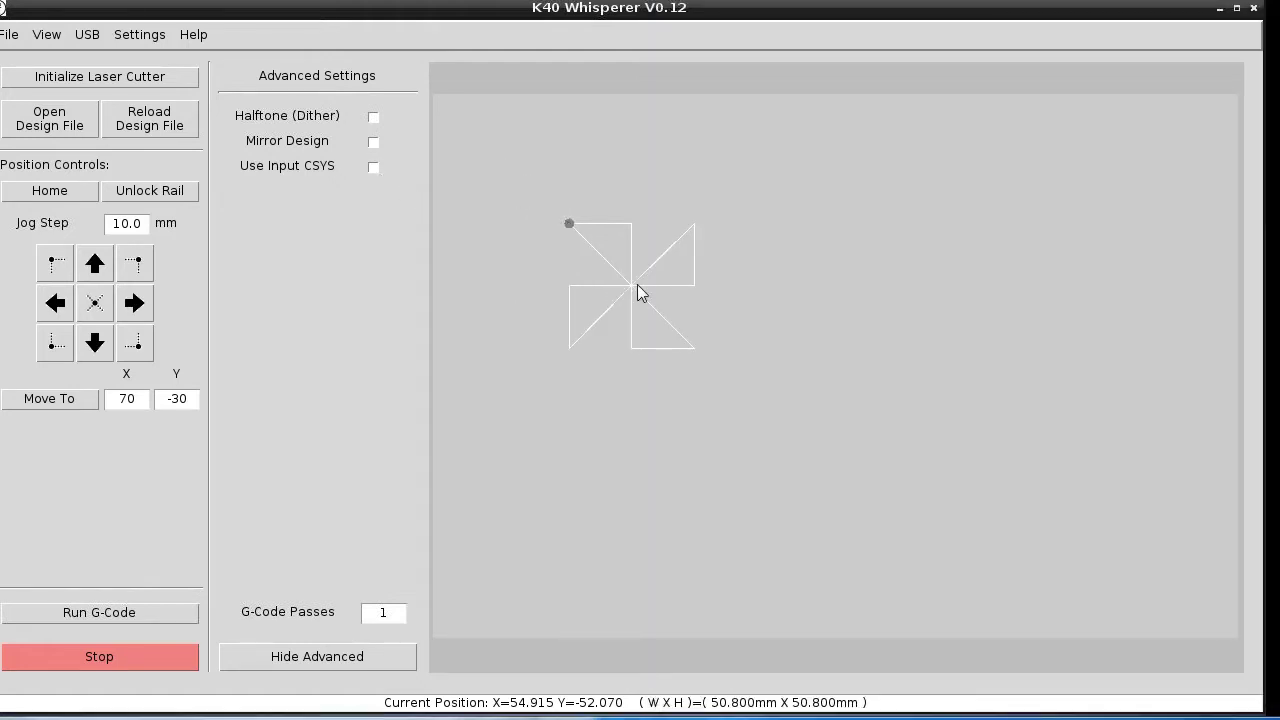
pyautogui.click(372, 168)
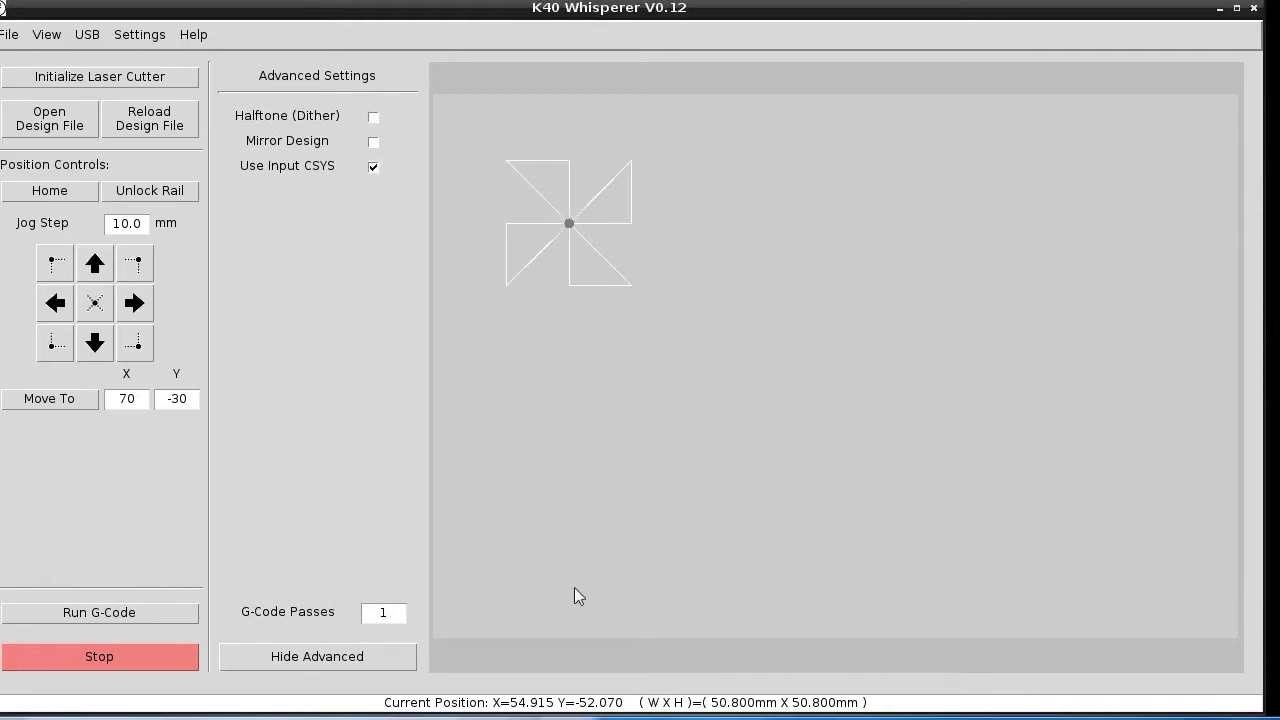
pyautogui.hotkey('alt', 'Tab')
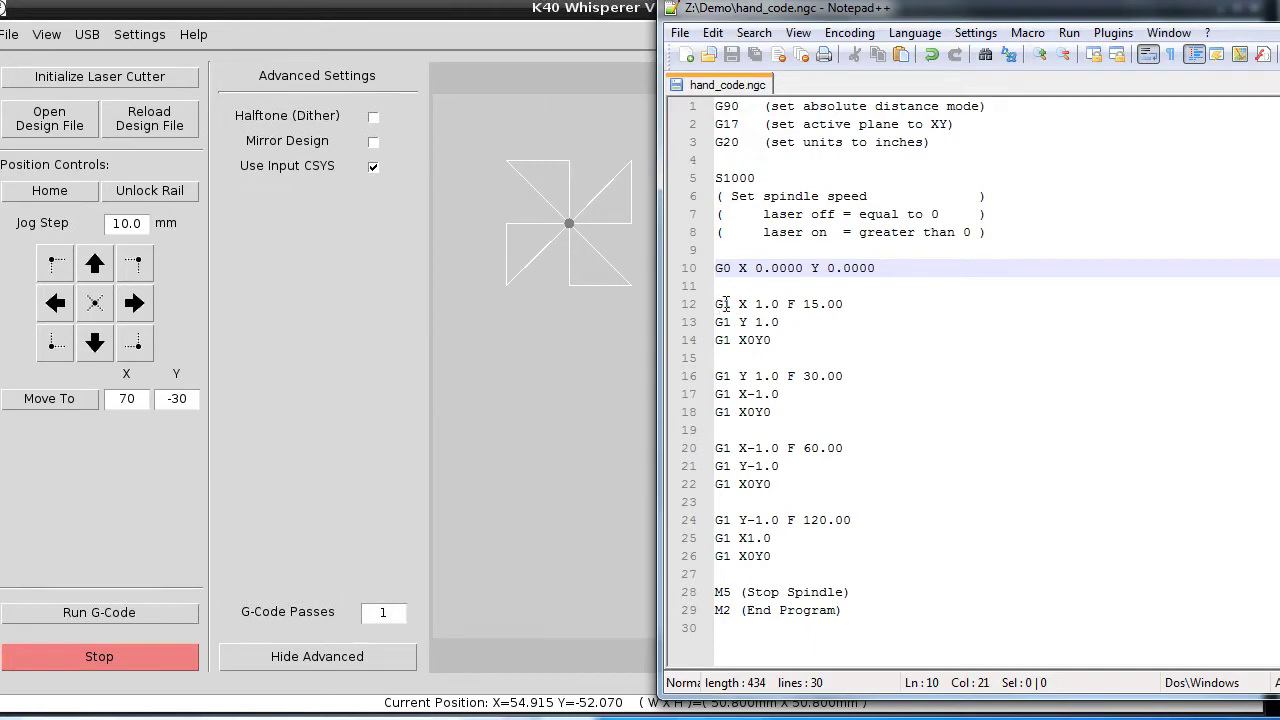
# Move the Notepad++ window left and minimize it so K40 Whisperer is fully visible.
pyautogui.click(847, 308)
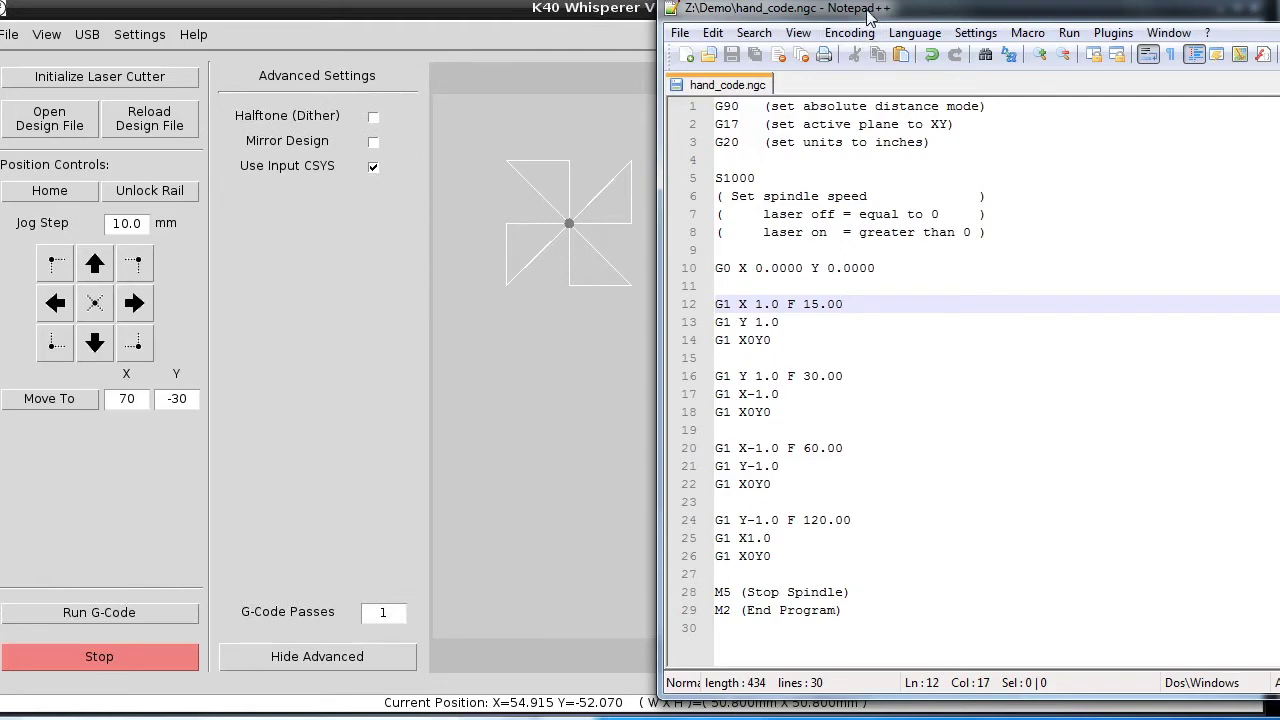
pyautogui.moveTo(868, 14); pyautogui.dragTo(643, 12)
pyautogui.click(1124, 9)
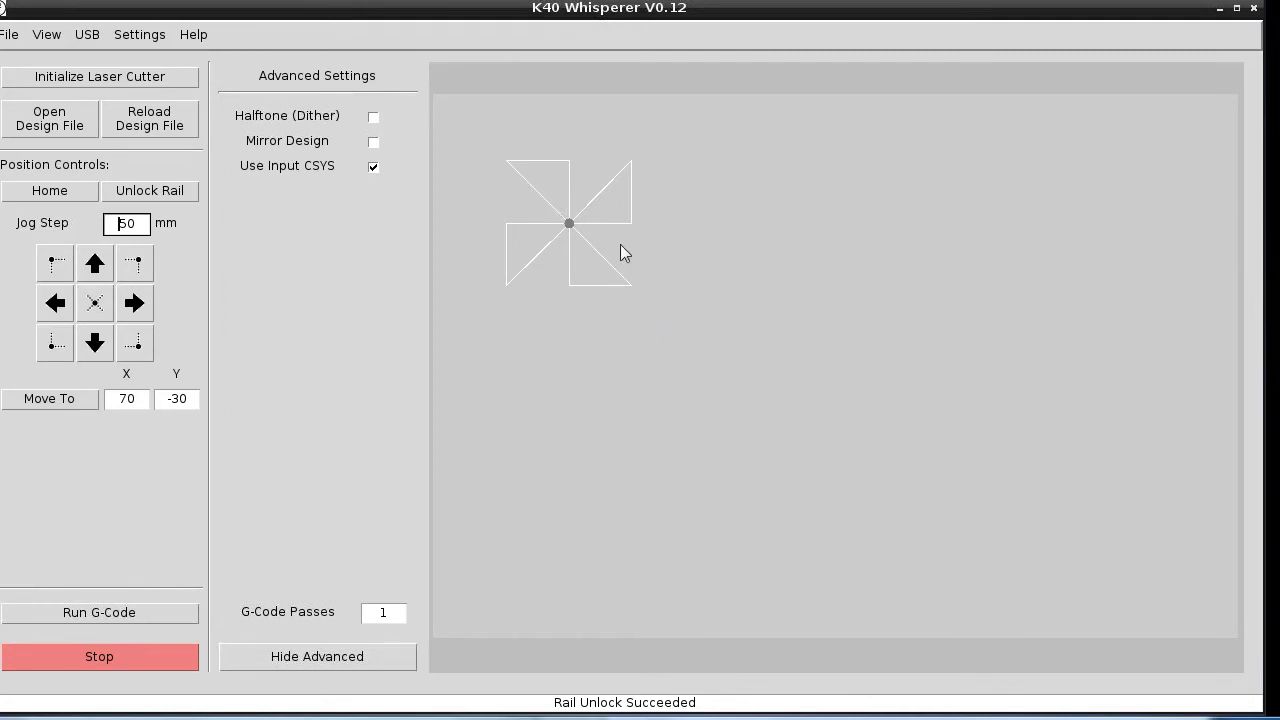
# Home the laser, move it to X 70, Y -30, then jog 50 mm down to Y -80.
pyautogui.click(155, 85)
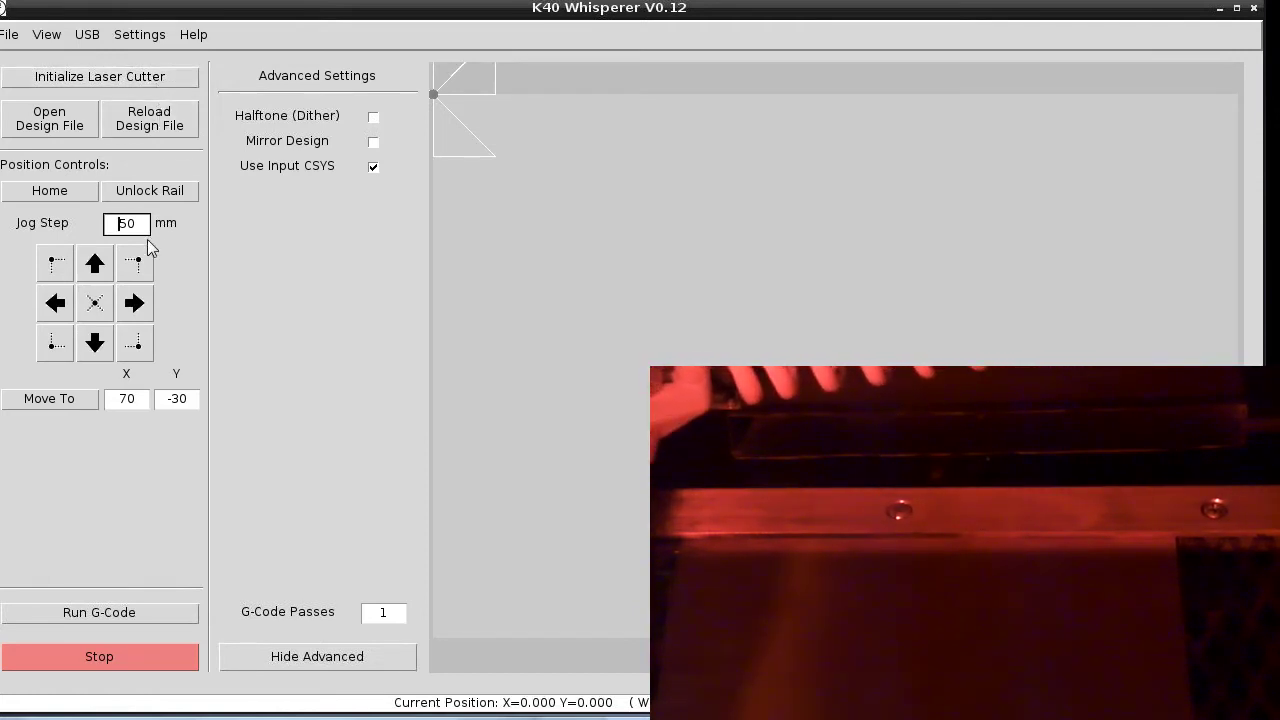
pyautogui.click(56, 398)
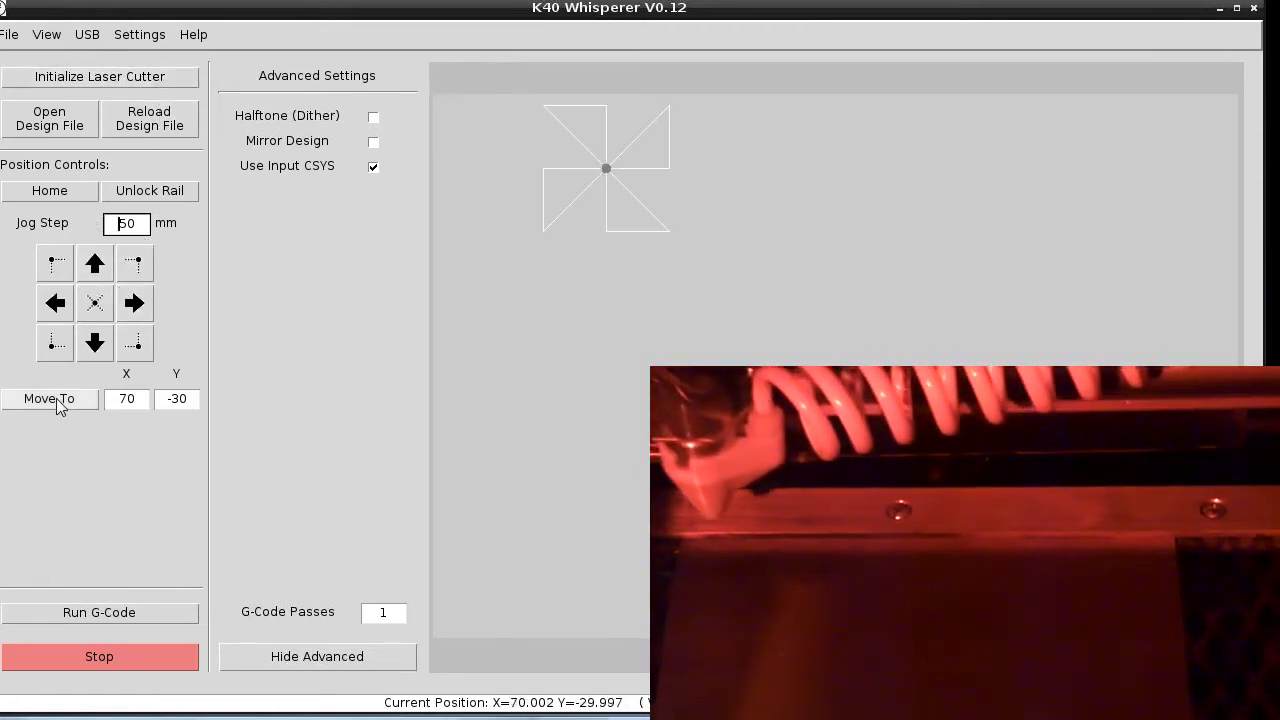
pyautogui.click(96, 343)
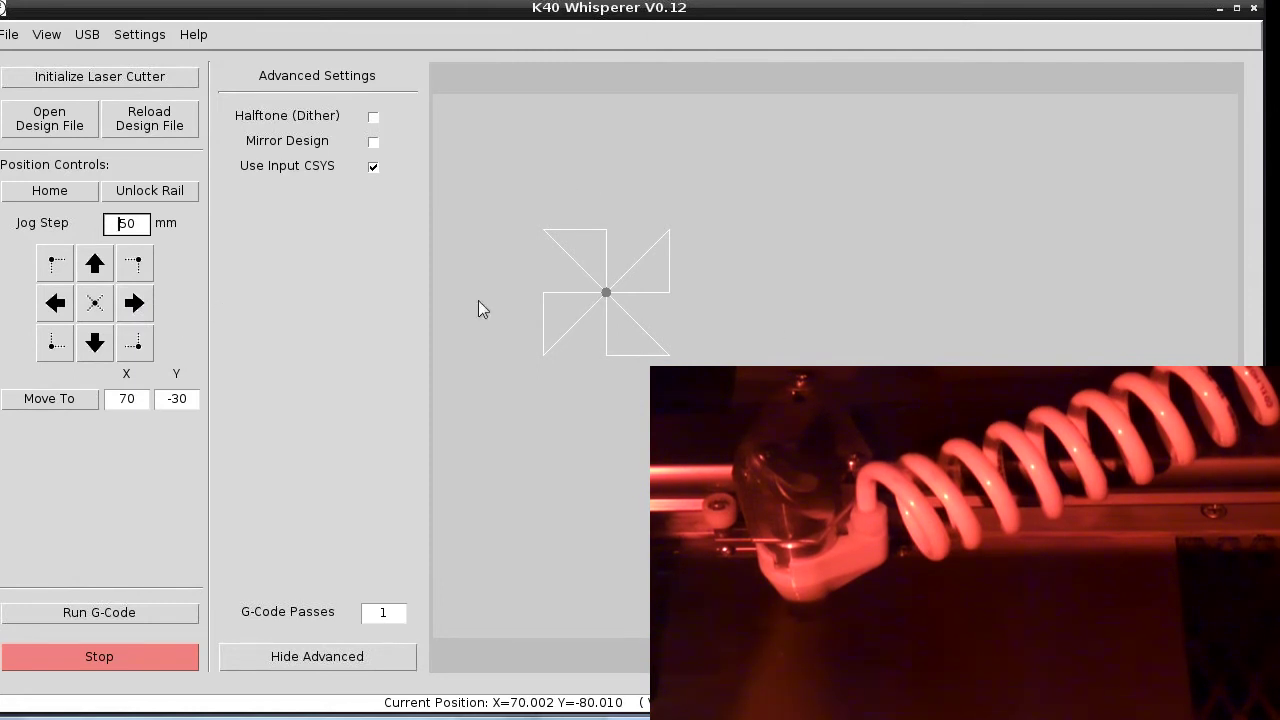
# Run the pinwheel G-code job on the laser, then bring up the Open Design File dialog.
pyautogui.click(108, 615)
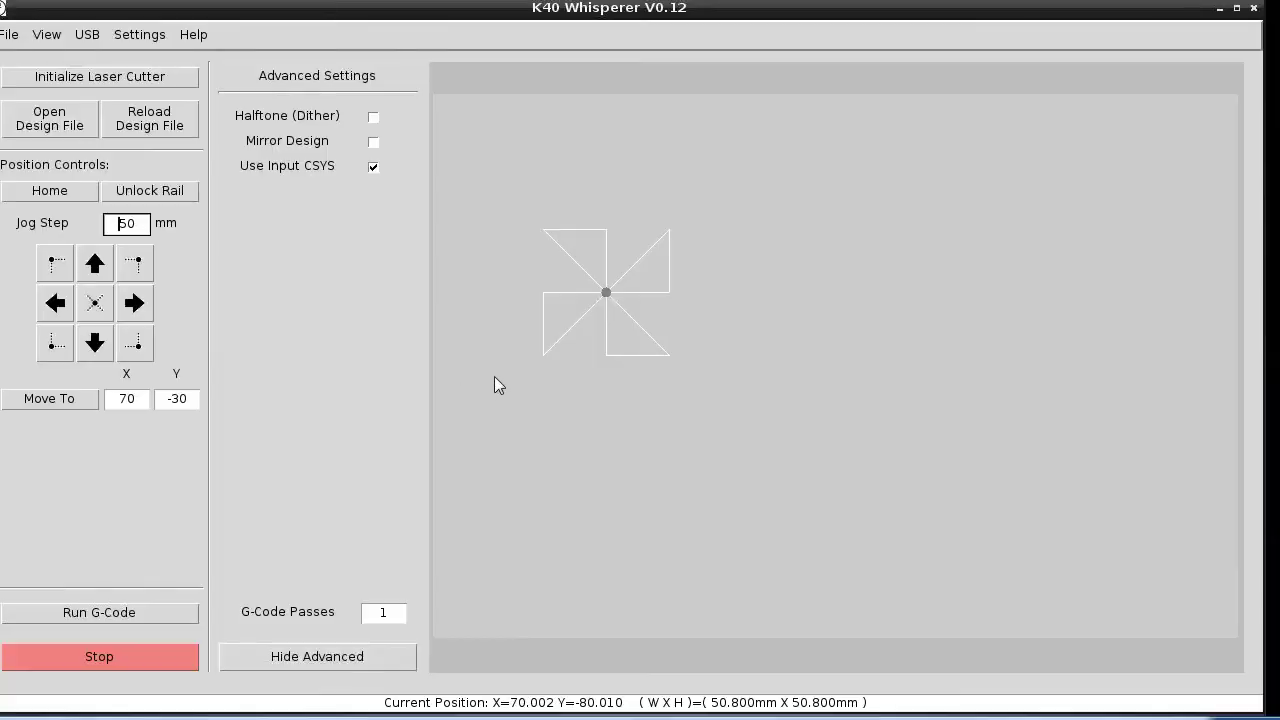
pyautogui.click(58, 126)
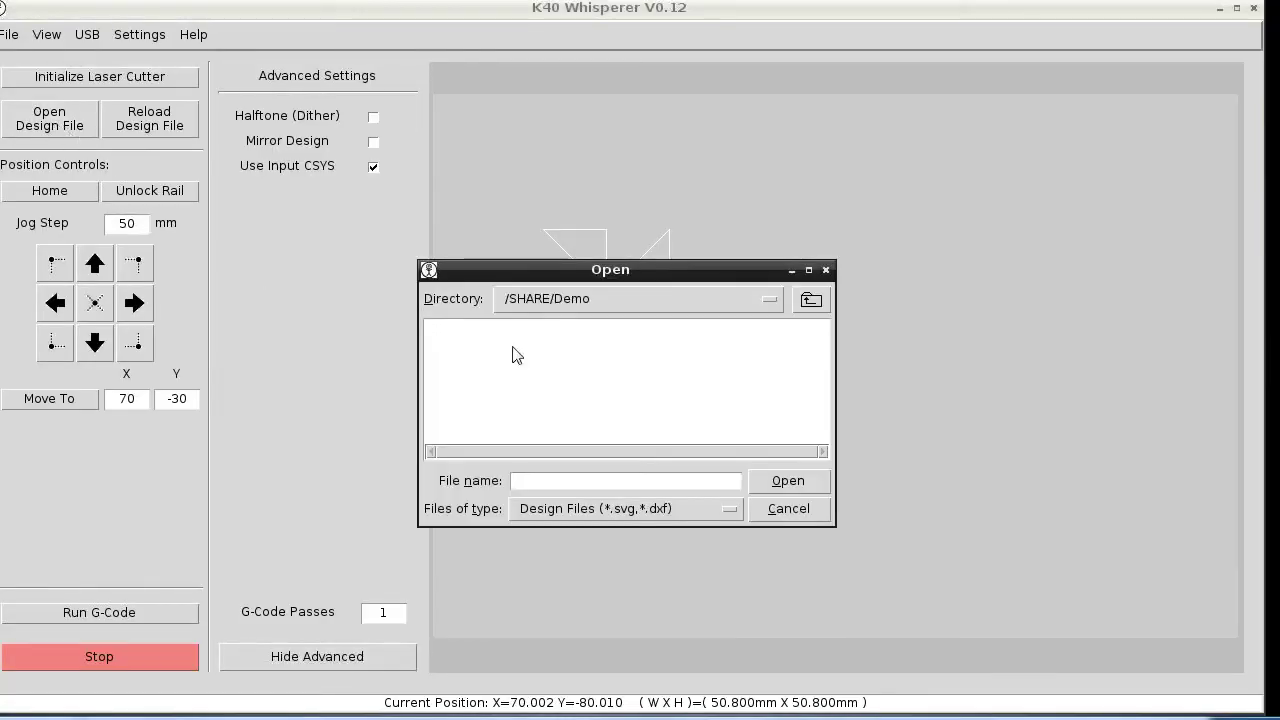
# Switch the file filter to G-Code Files and load gcode.gcode.
pyautogui.click(729, 512)
pyautogui.click(565, 552)
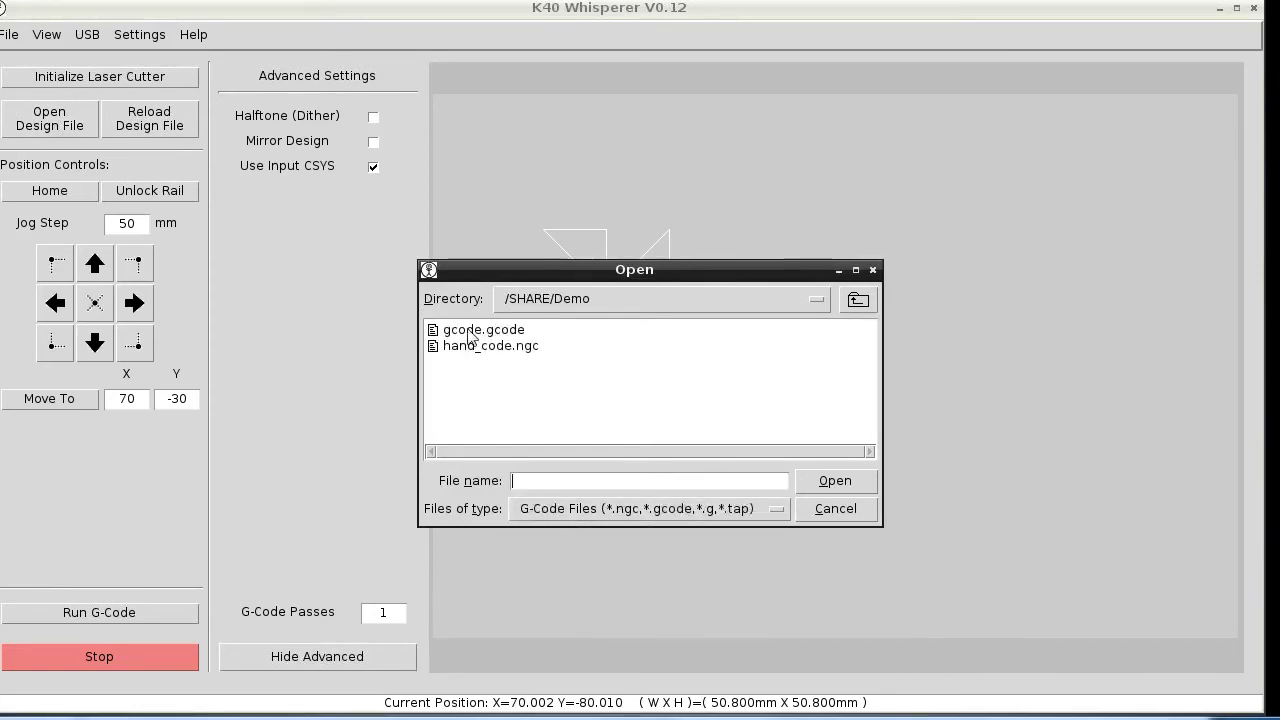
pyautogui.doubleClick(470, 331)
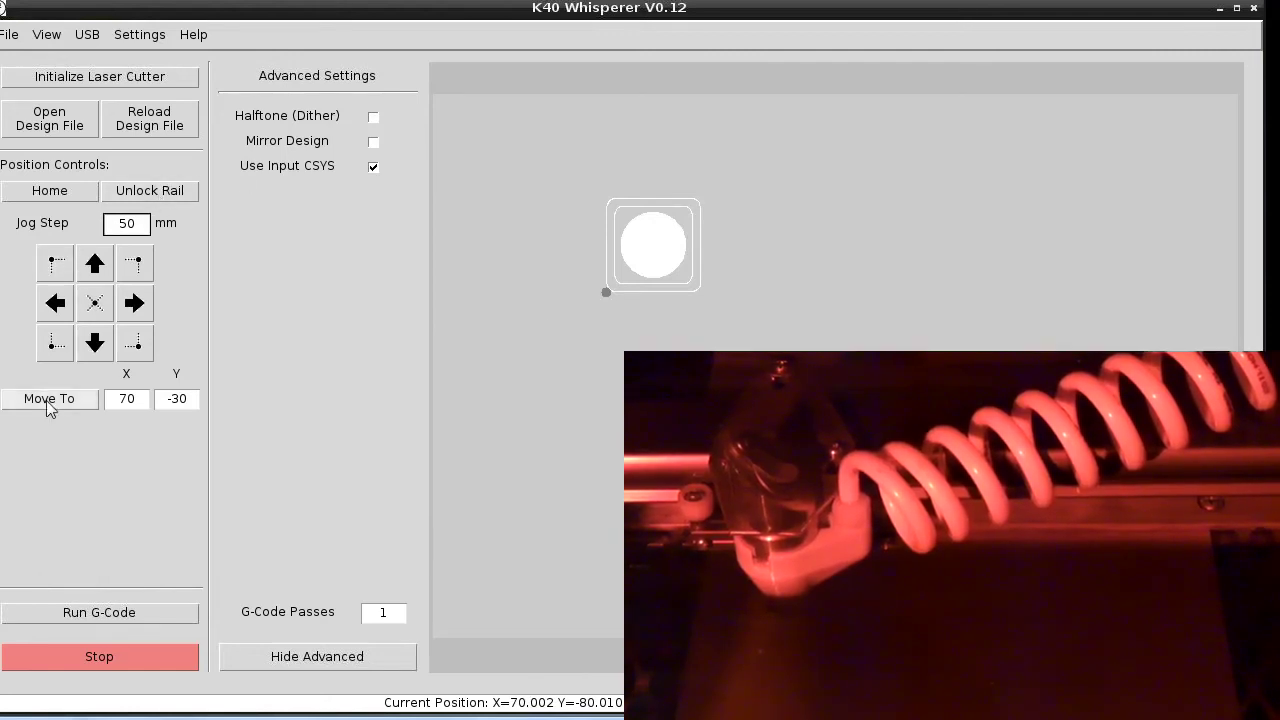
# Move the head to X 70, Y -30, turn off Use Input CSYS, and run the rounded-square job.
pyautogui.click(46, 400)
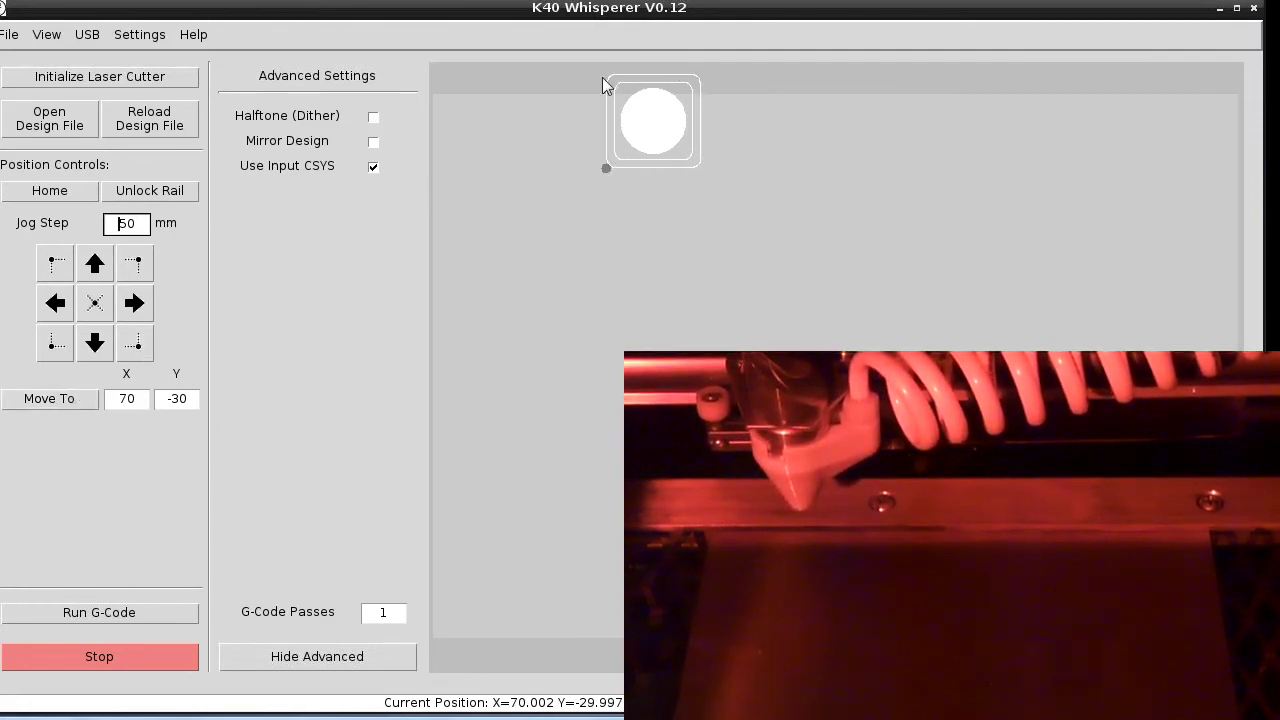
pyautogui.click(373, 168)
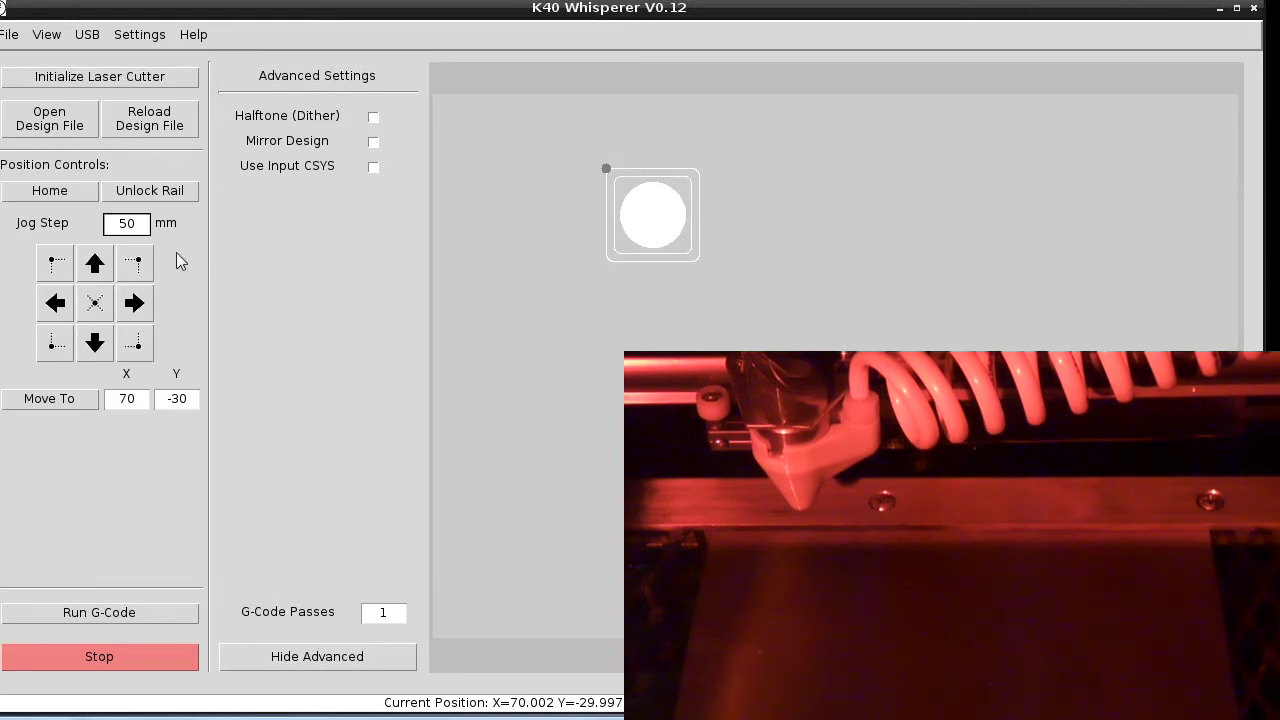
pyautogui.click(110, 222)
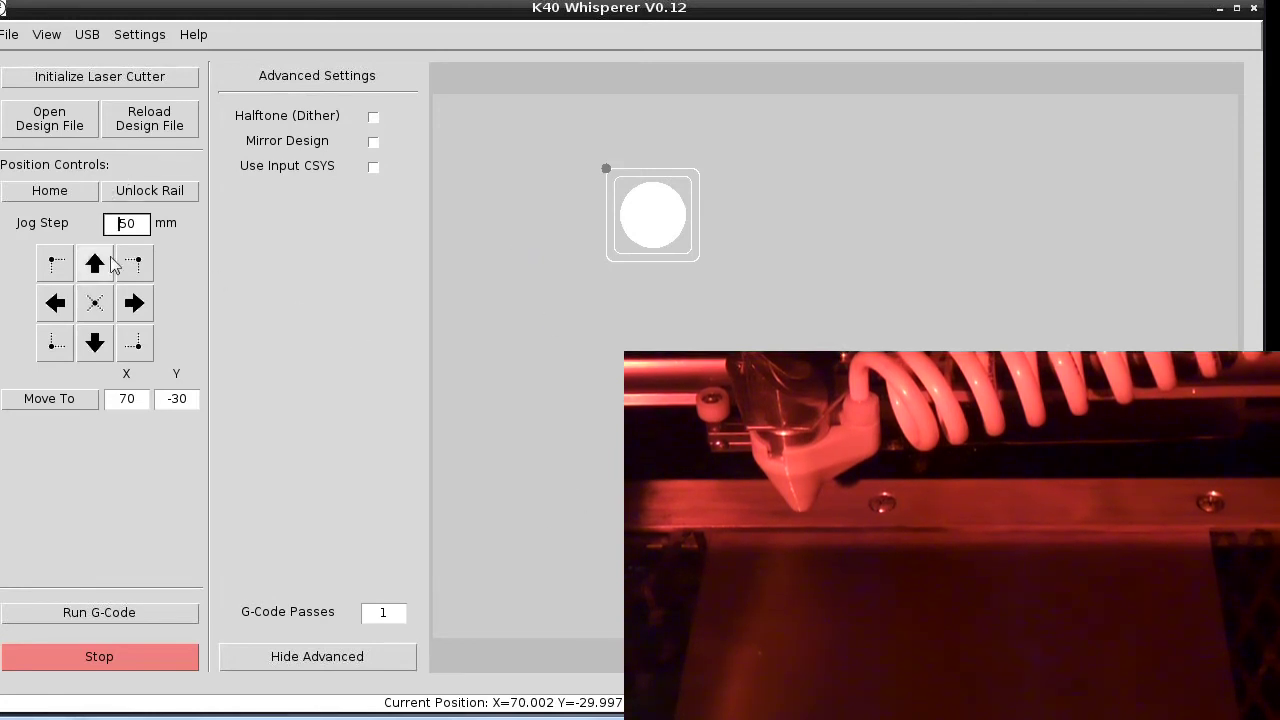
pyautogui.click(133, 612)
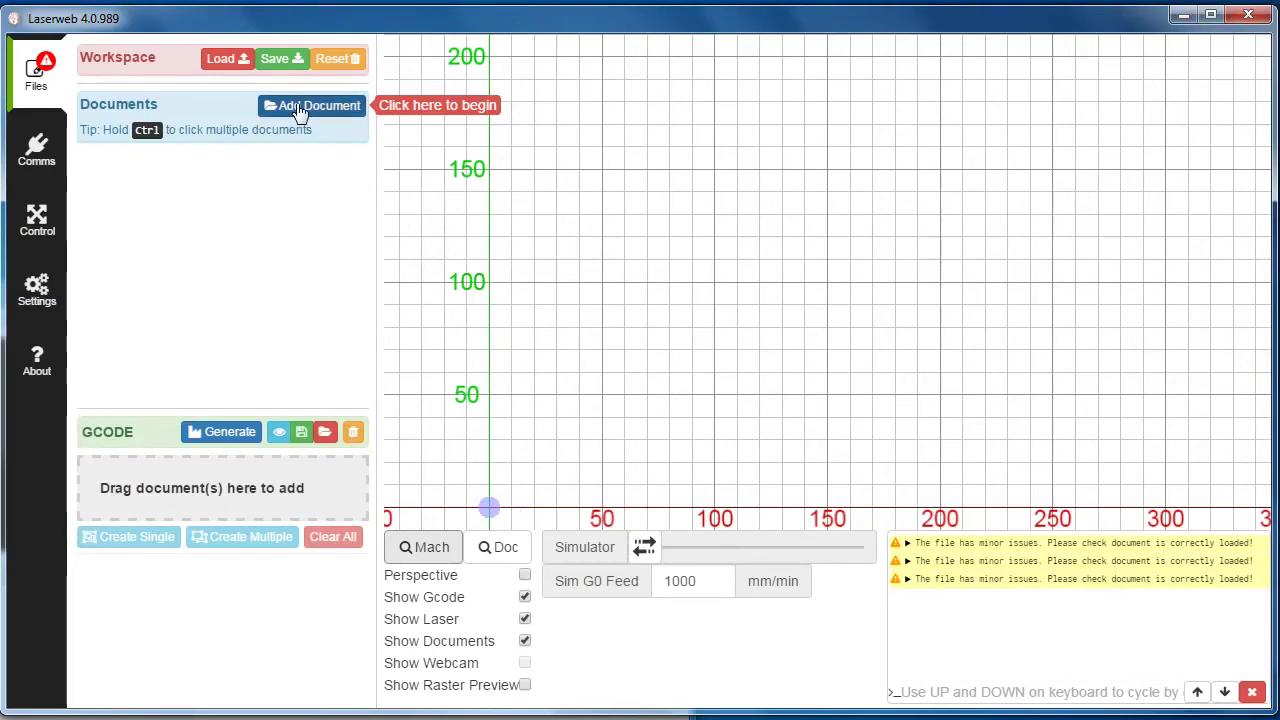
# Add logo_demo.svg as a document and zoom the view to fit it.
pyautogui.click(336, 106)
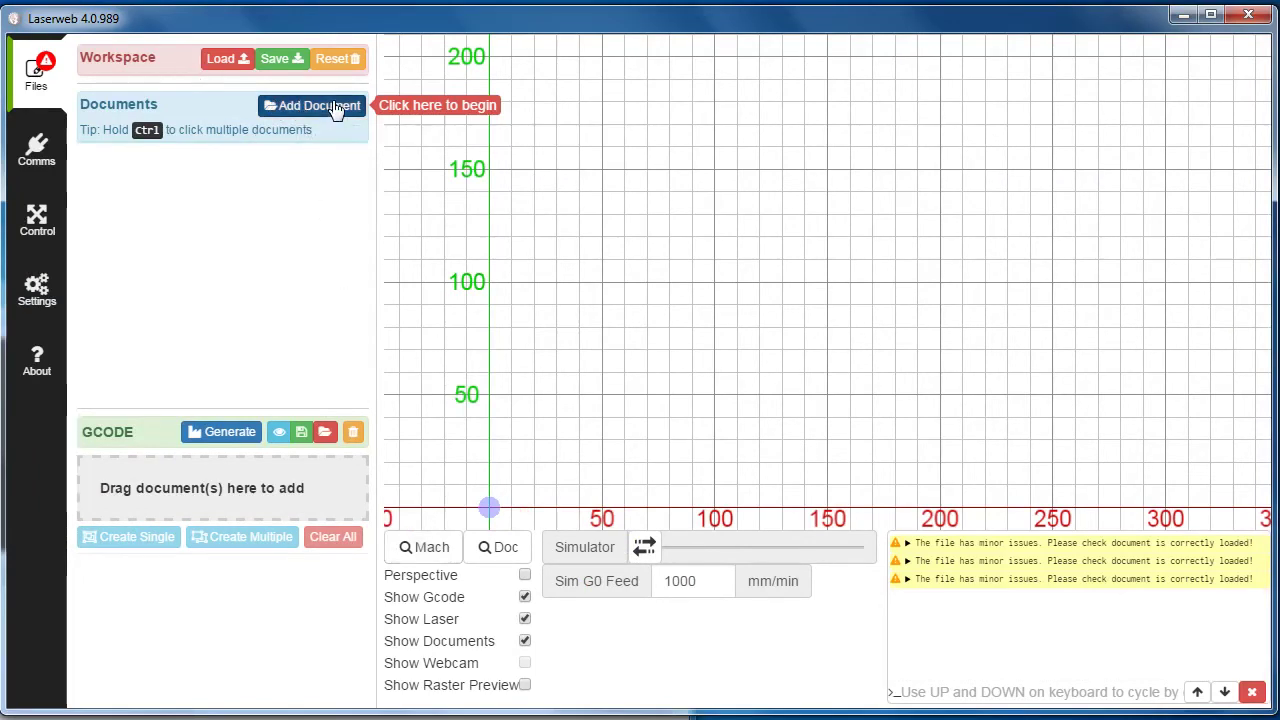
pyautogui.doubleClick(300, 200)
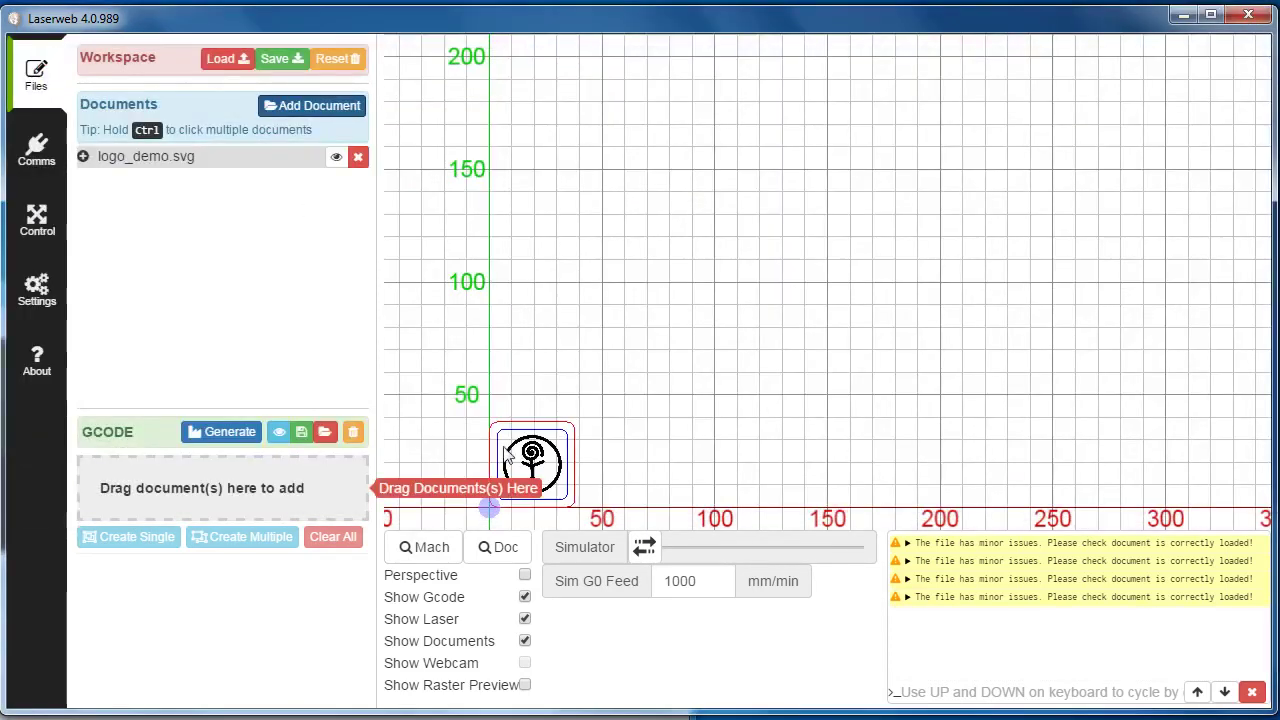
pyautogui.click(500, 552)
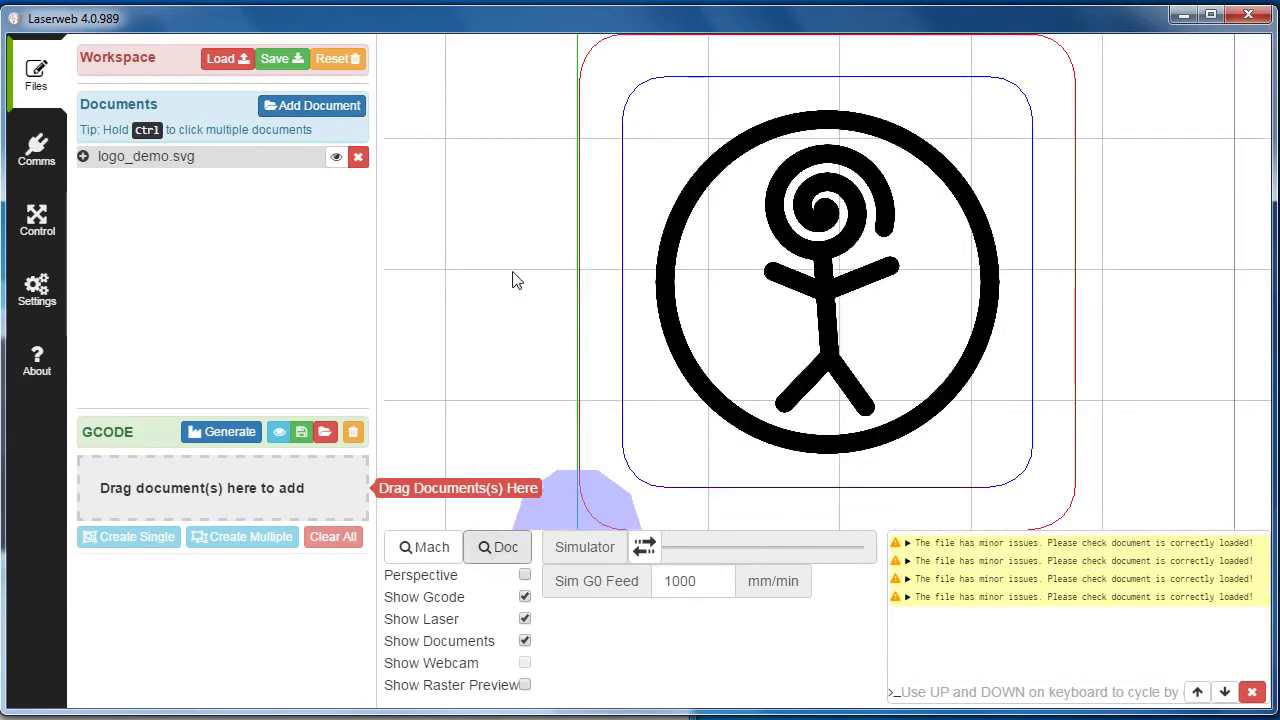
# Expand logo_demo.svg and layer1, then inspect rect4485, image4565 and rect4485-2 in turn.
pyautogui.click(84, 157)
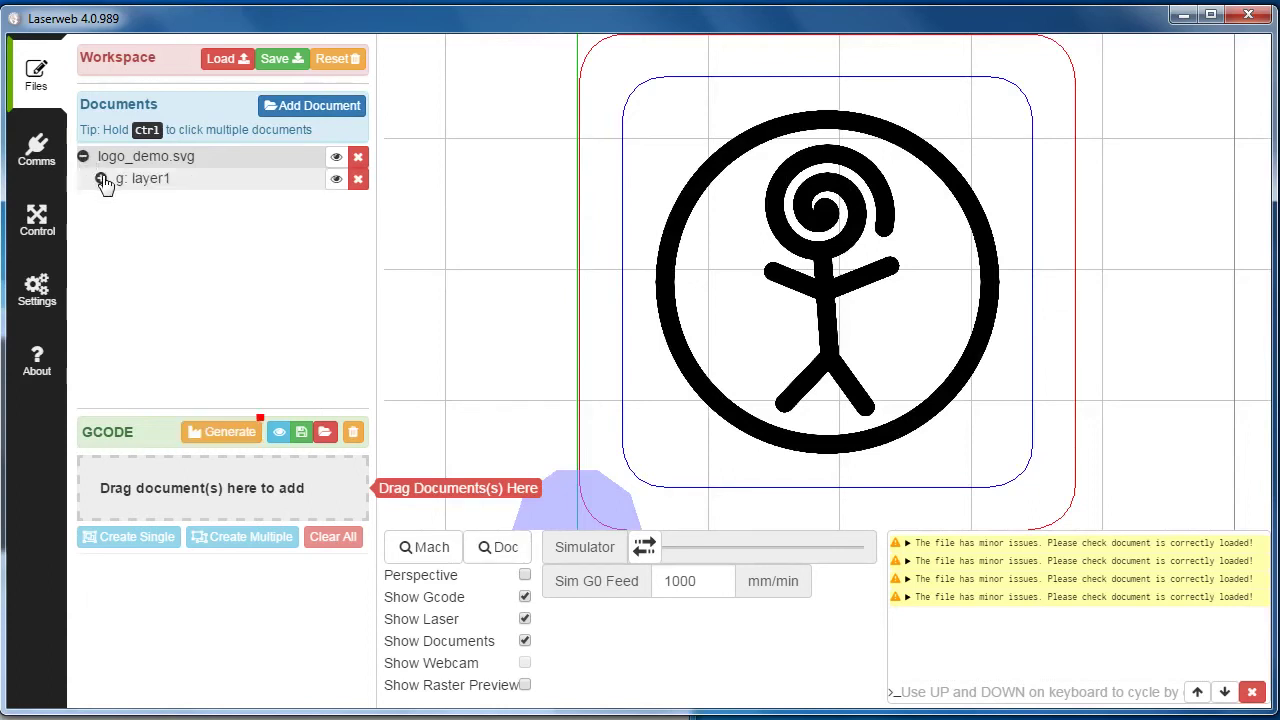
pyautogui.click(101, 179)
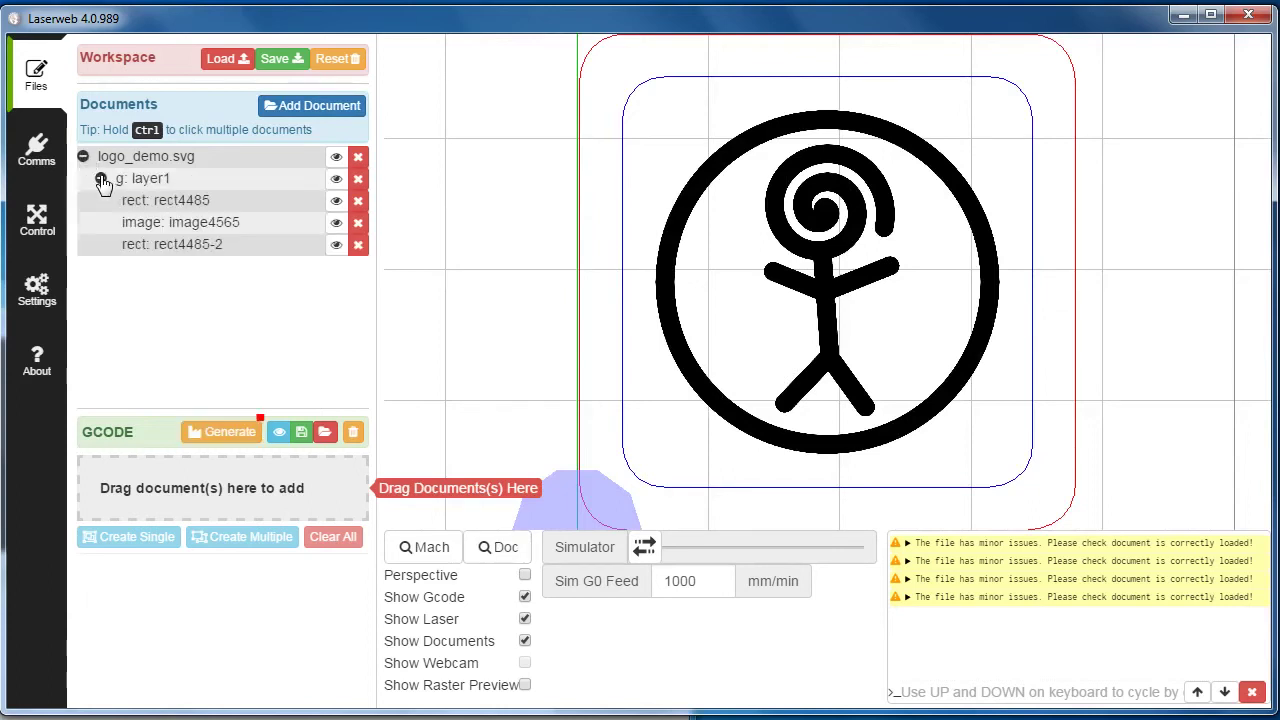
pyautogui.click(157, 204)
pyautogui.click(162, 222)
pyautogui.click(160, 244)
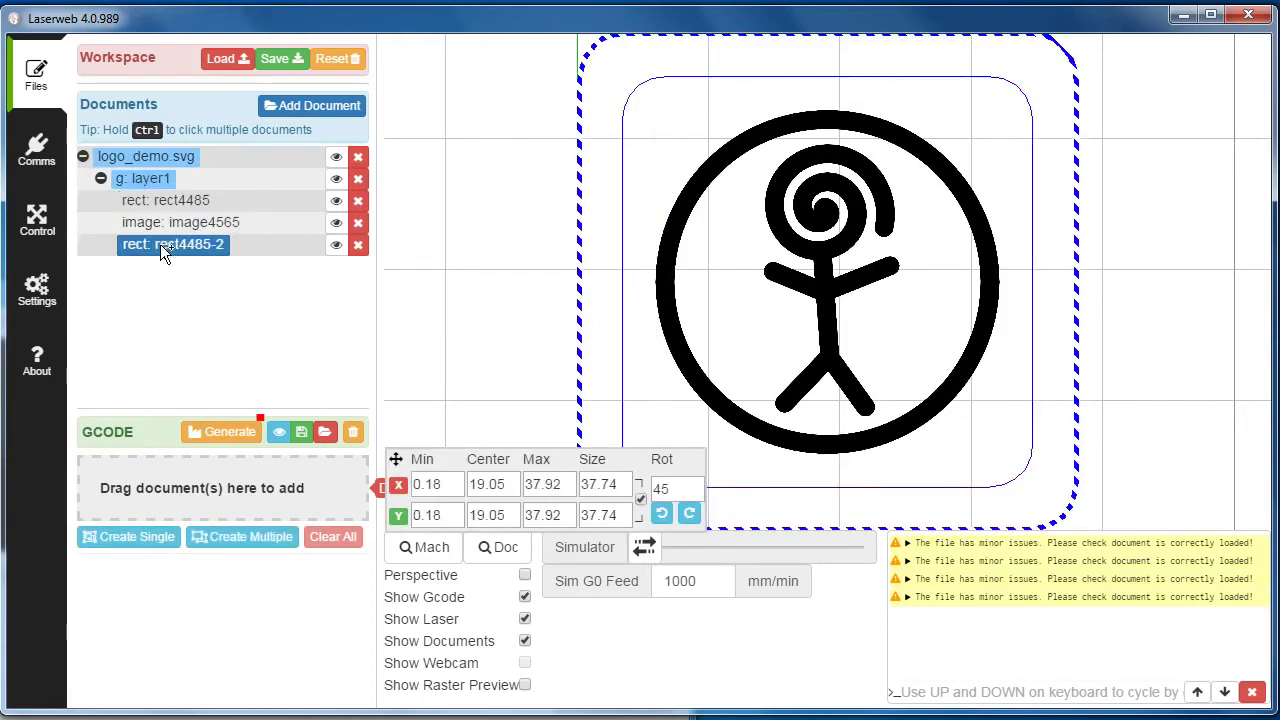
pyautogui.click(163, 221)
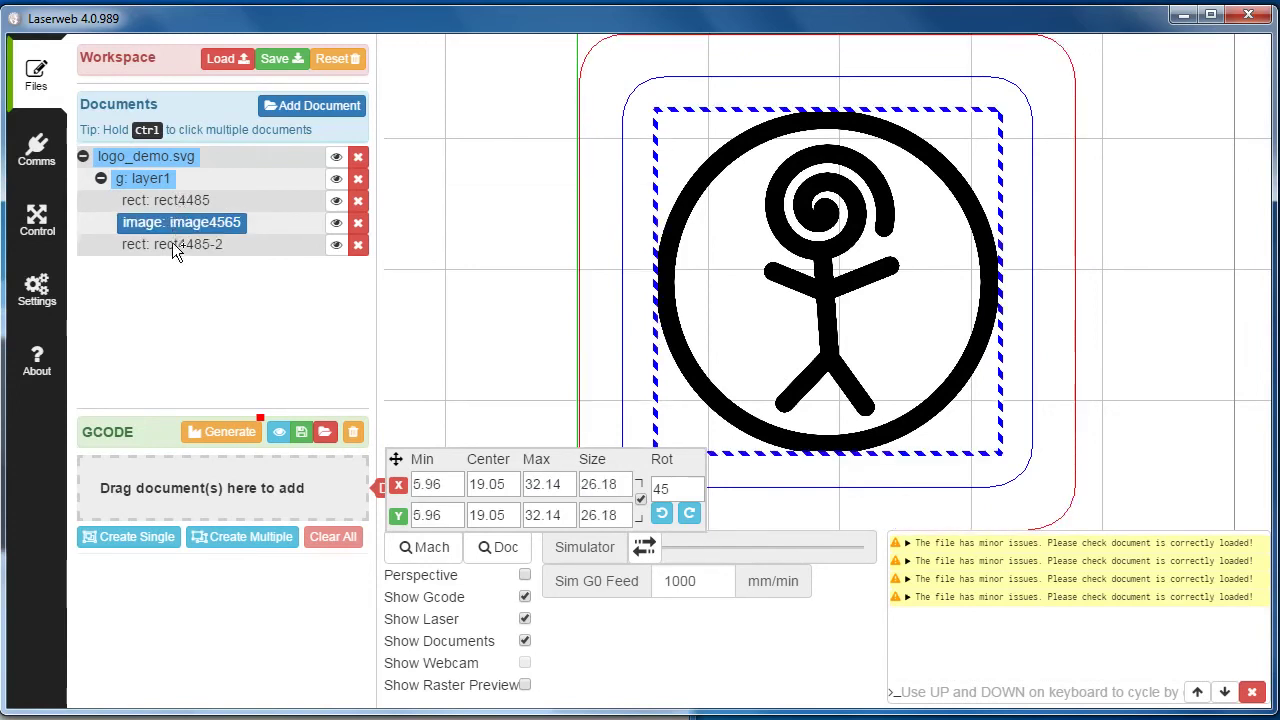
pyautogui.click(172, 244)
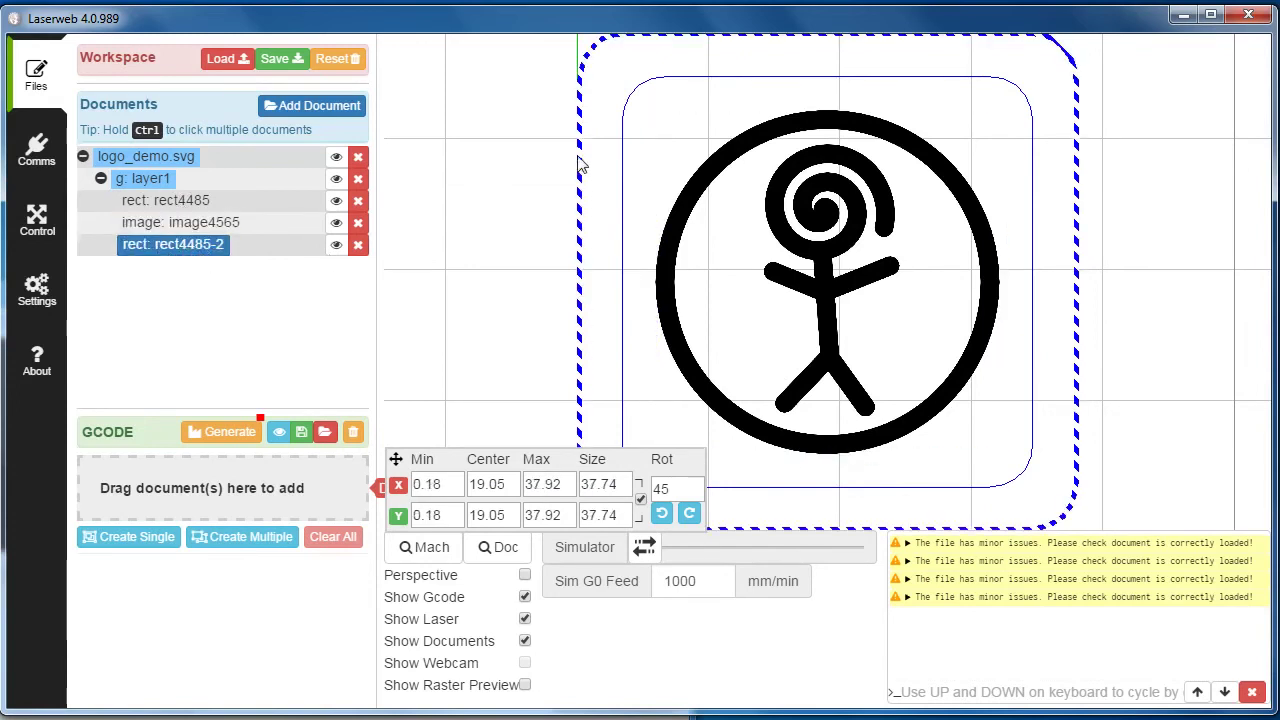
# Drop rect4485-2 into the GCODE area to create a Laser Cut operation and enlarge its panel.
pyautogui.moveTo(159, 241); pyautogui.dragTo(186, 495)
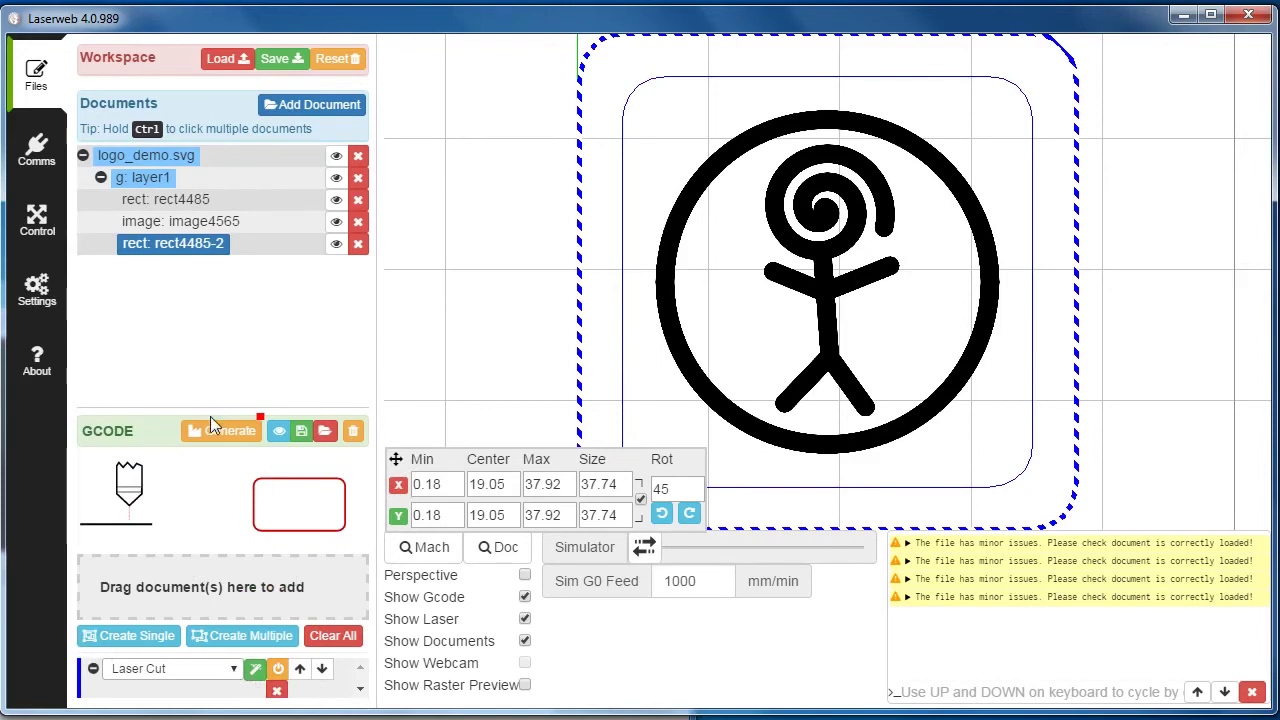
pyautogui.moveTo(216, 407); pyautogui.dragTo(195, 274)
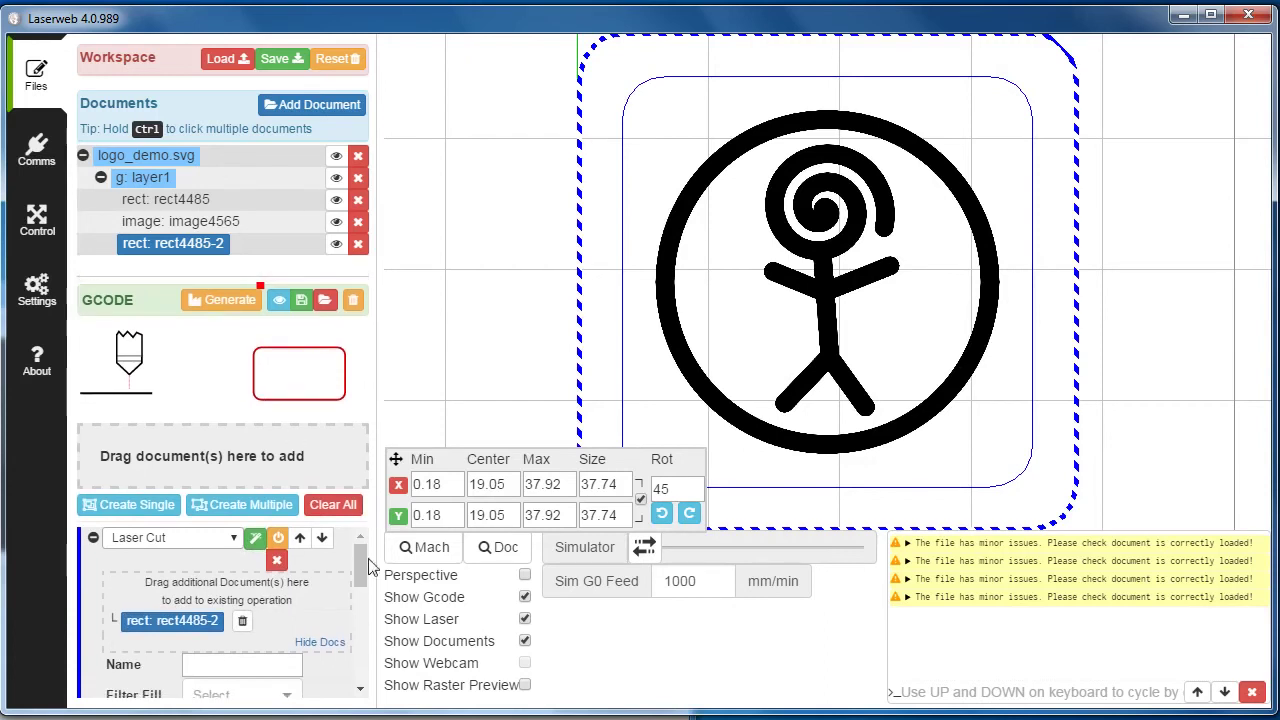
pyautogui.moveTo(361, 566); pyautogui.dragTo(366, 645)
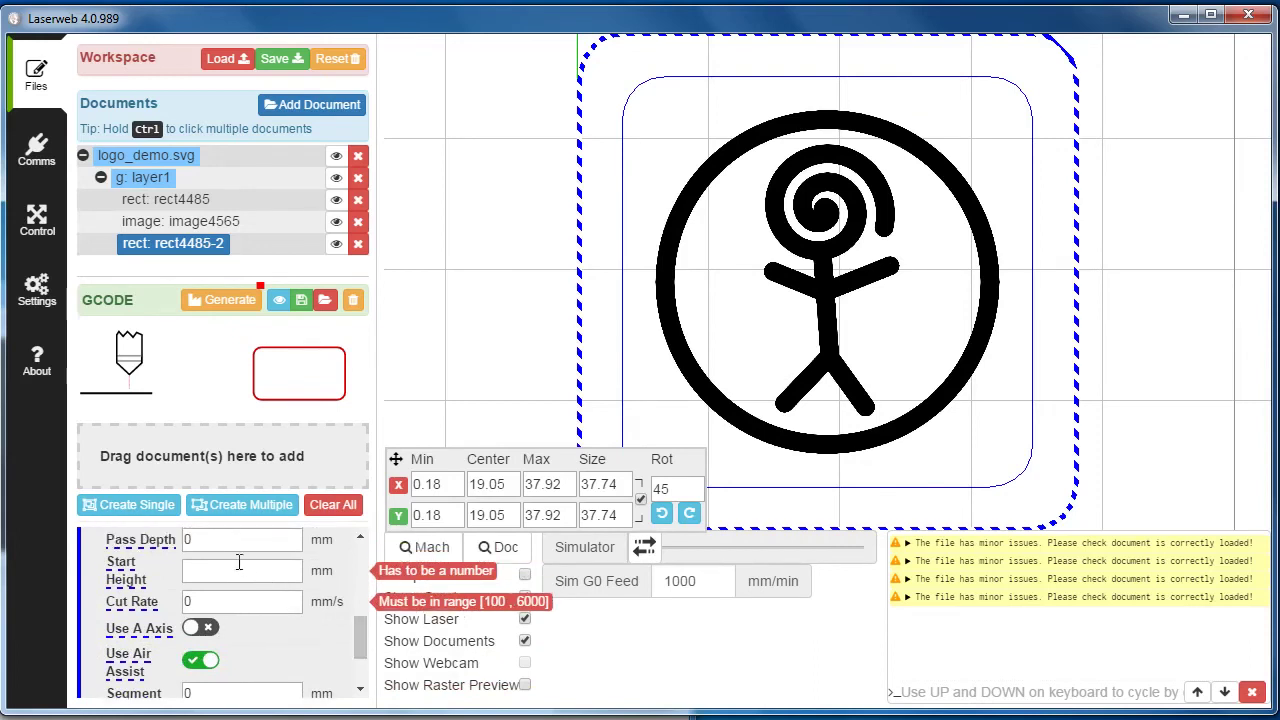
# Set the operation's Start Height to 0, edit its Cut Rate, and collapse the Laser Cut panel.
pyautogui.click(201, 575)
pyautogui.write('0')
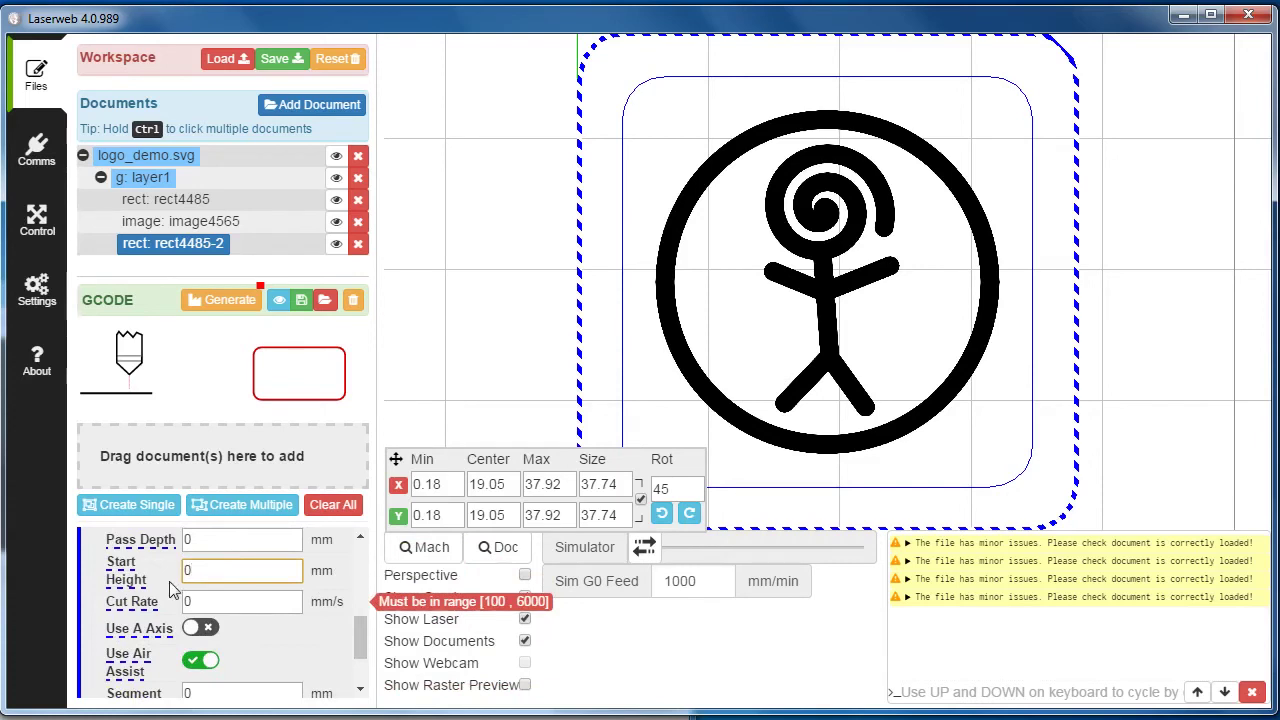
pyautogui.moveTo(207, 601); pyautogui.dragTo(184, 606)
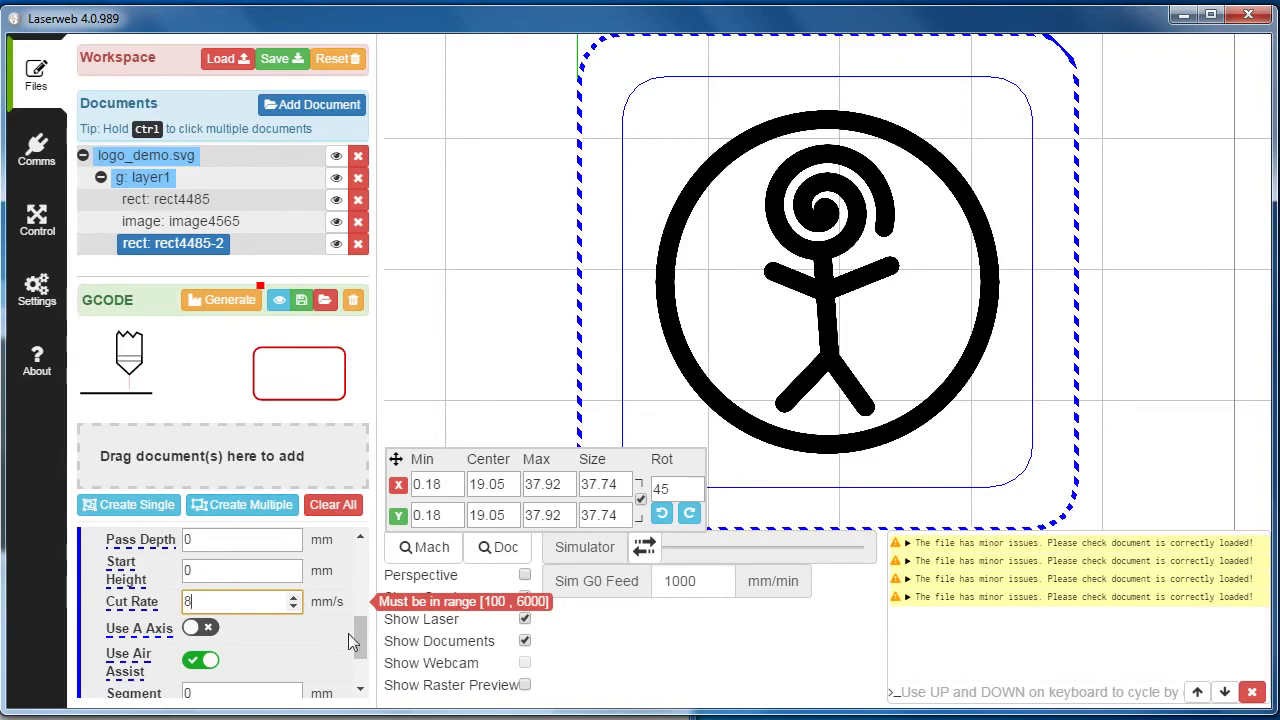
pyautogui.scroll(-2, 362, 648)
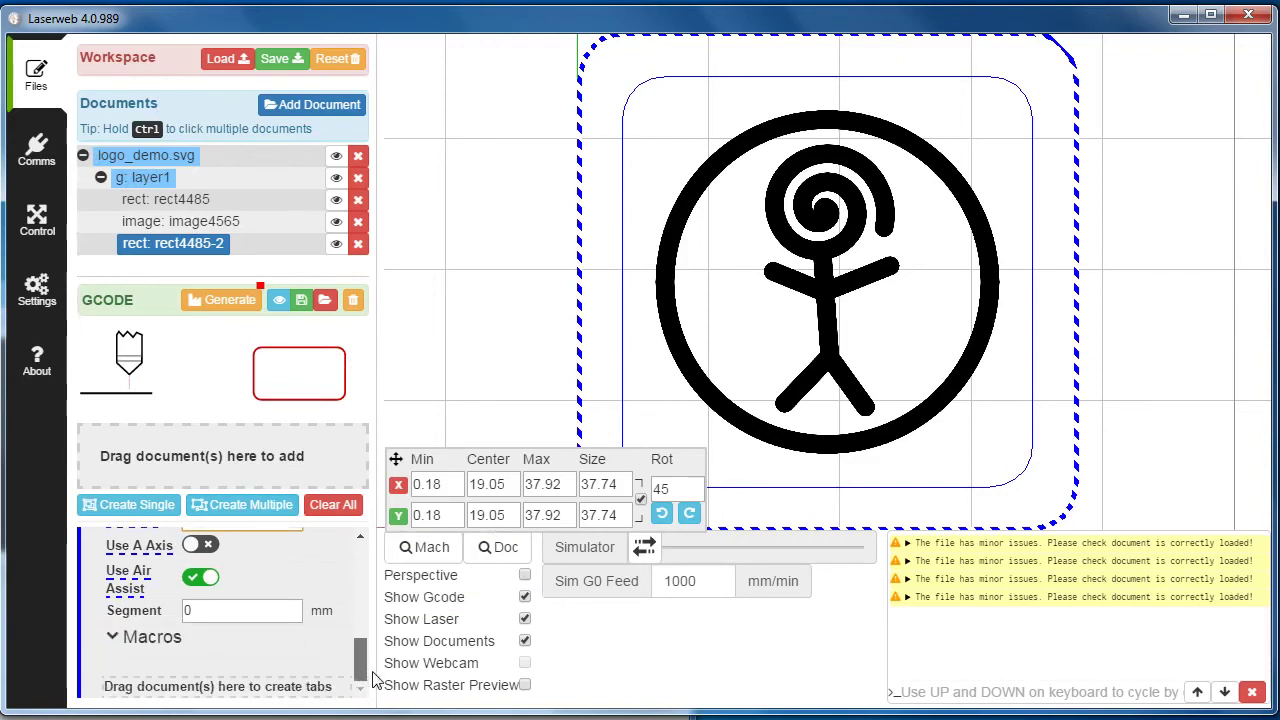
pyautogui.scroll(5, 373, 680)
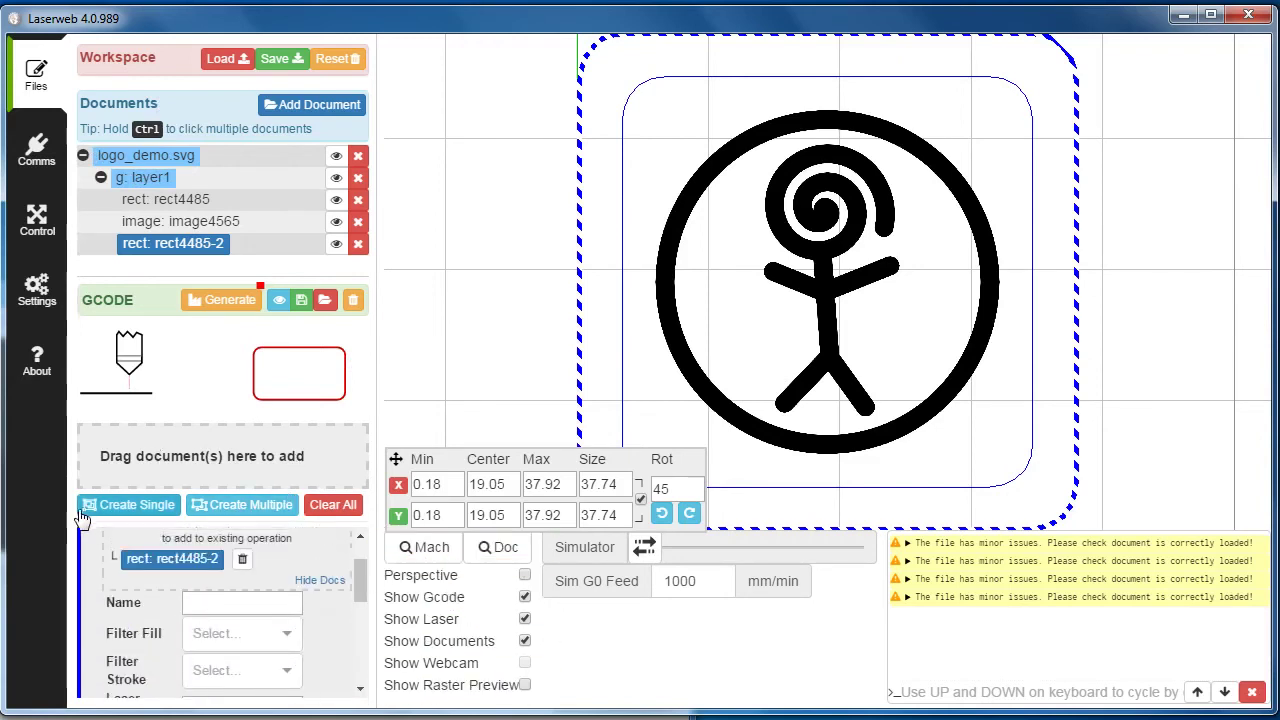
pyautogui.moveTo(360, 588); pyautogui.dragTo(360, 555)
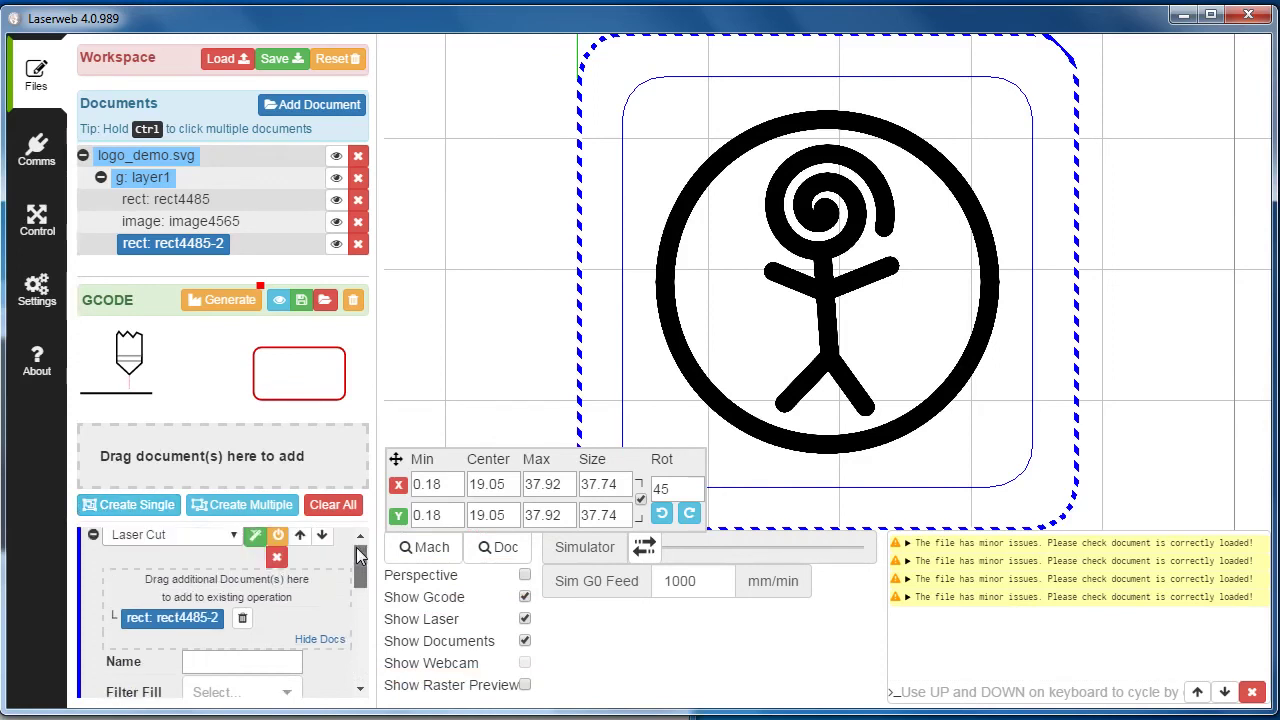
pyautogui.click(93, 535)
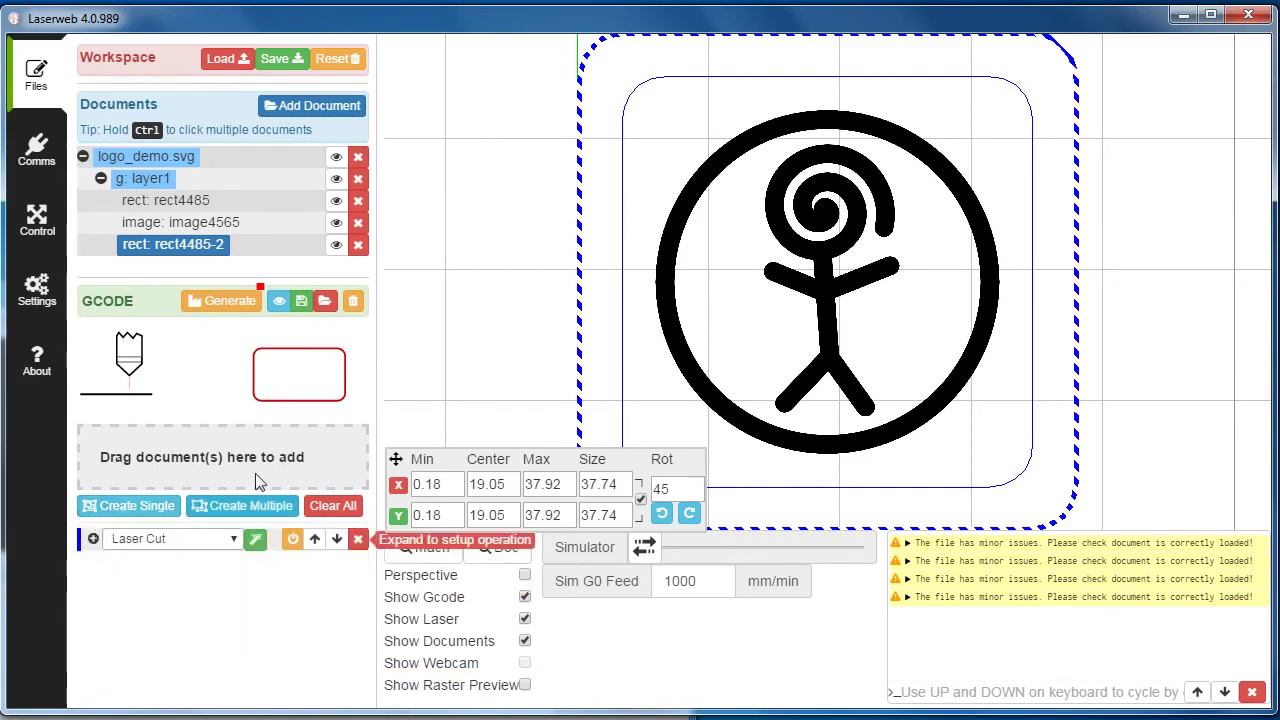
# Generate G-code for the outer-rectangle cut and check its toolpath by hiding, then reshowing, logo_demo.svg.
pyautogui.click(543, 296)
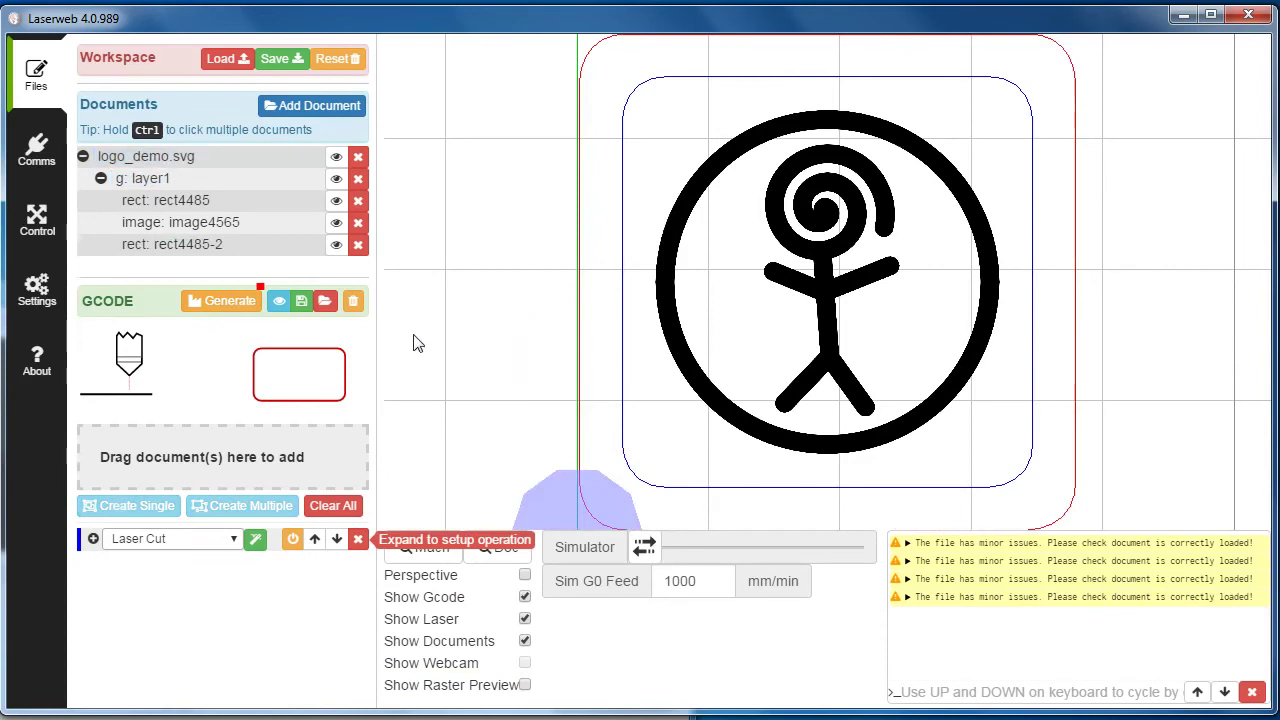
pyautogui.click(235, 306)
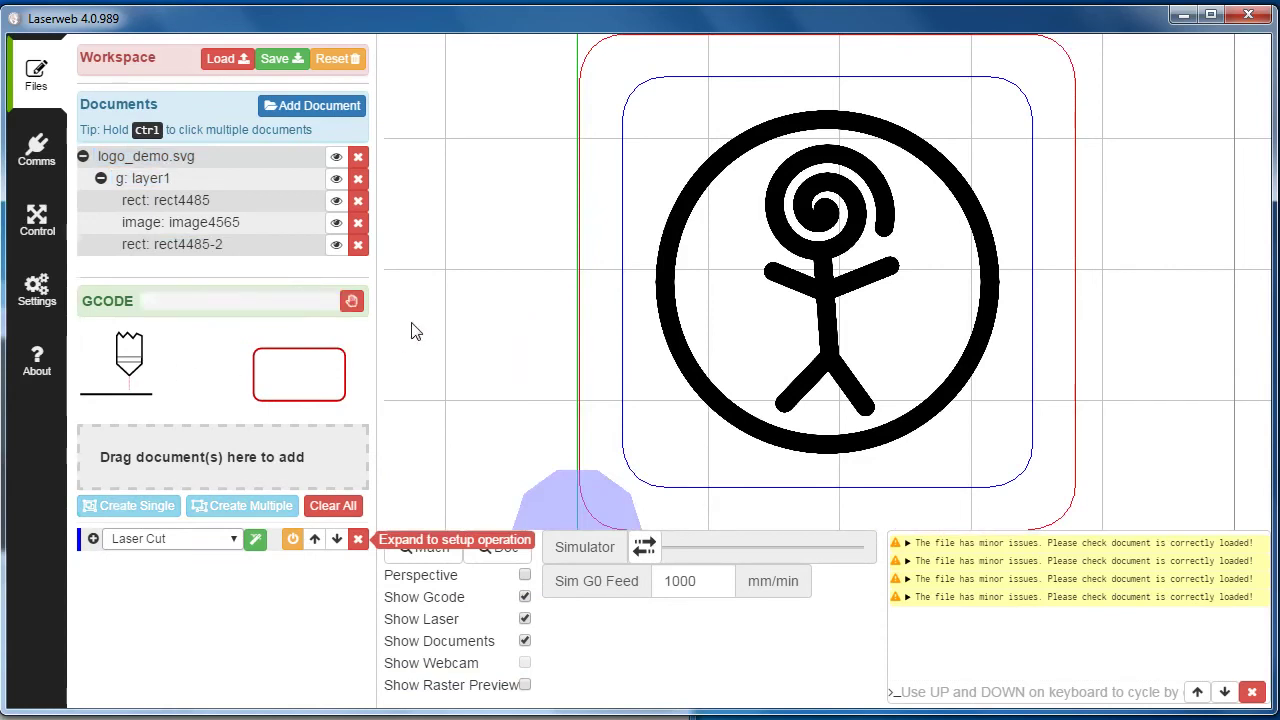
pyautogui.click(336, 160)
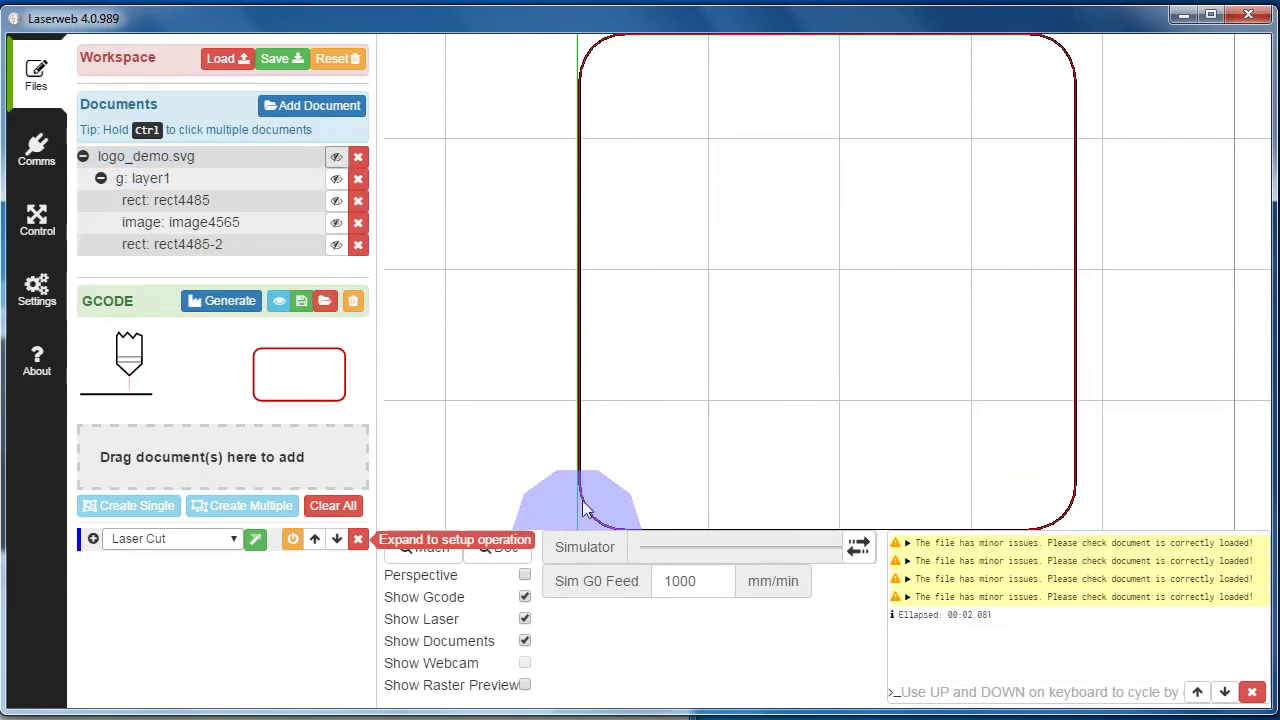
pyautogui.click(336, 157)
# Clear the generated G-code and create a second Laser Cut operation from the inner rectangle rect4485.
pyautogui.click(351, 300)
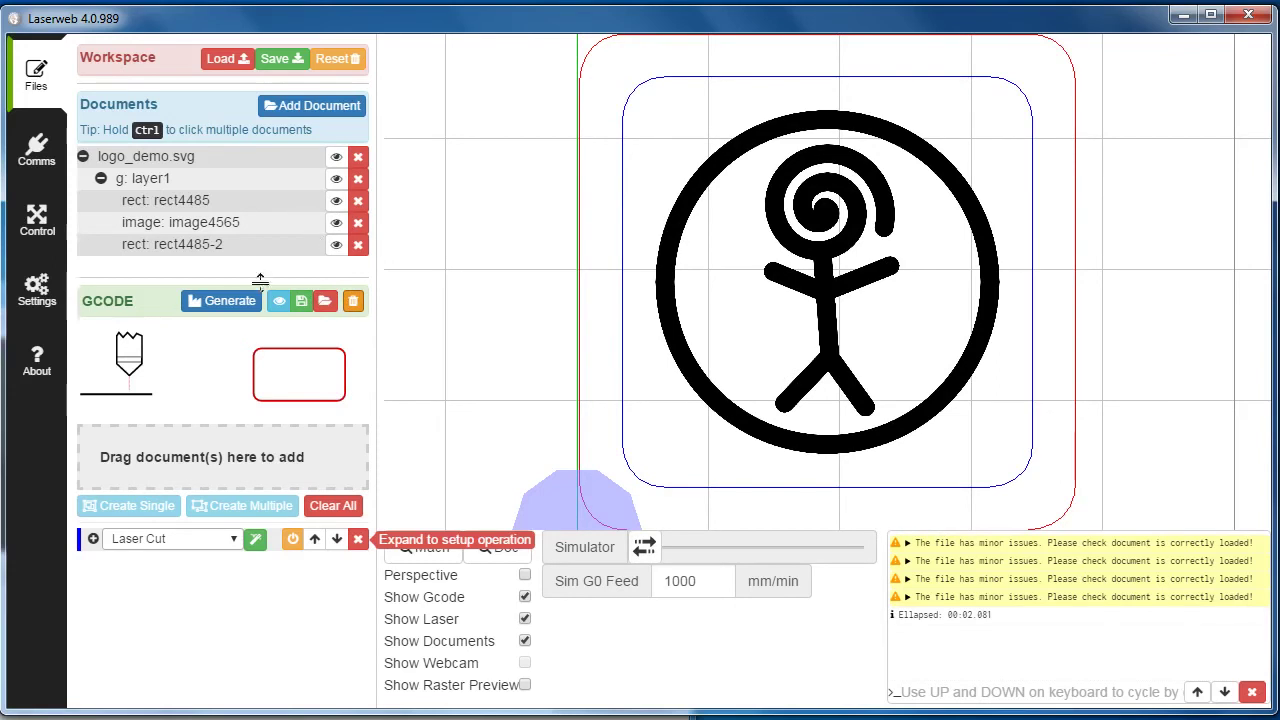
pyautogui.click(185, 242)
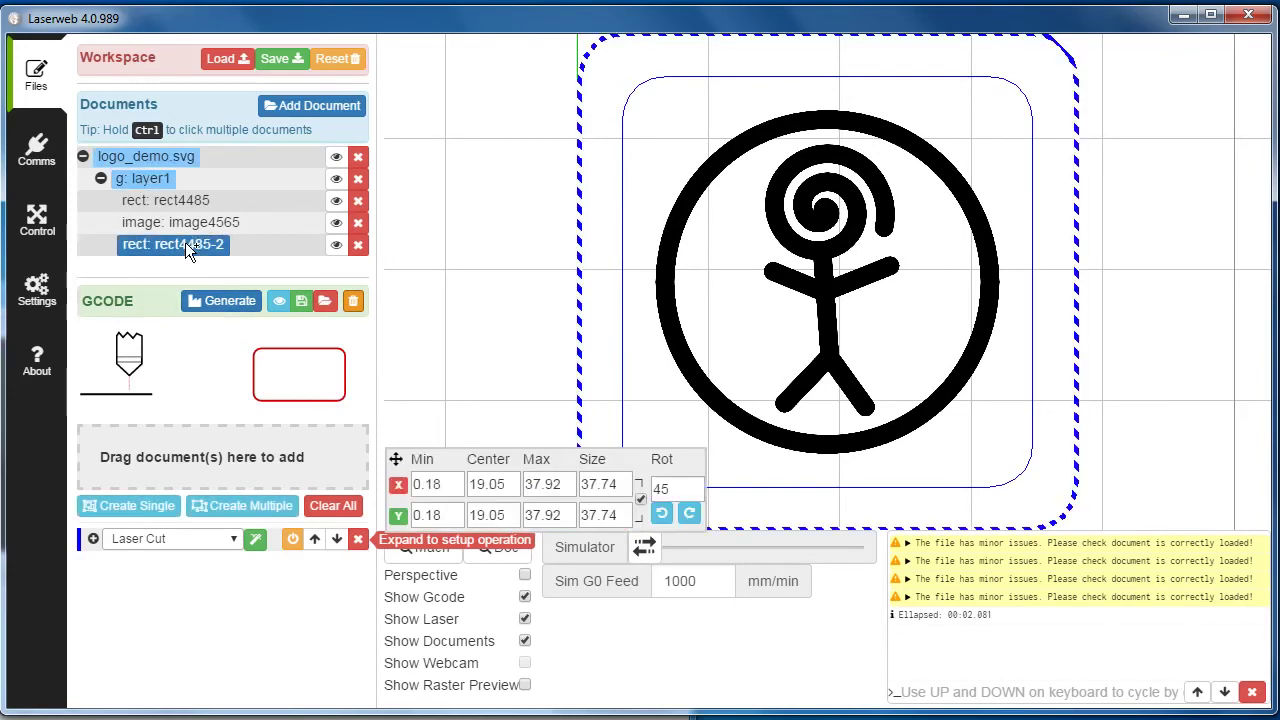
pyautogui.click(180, 202)
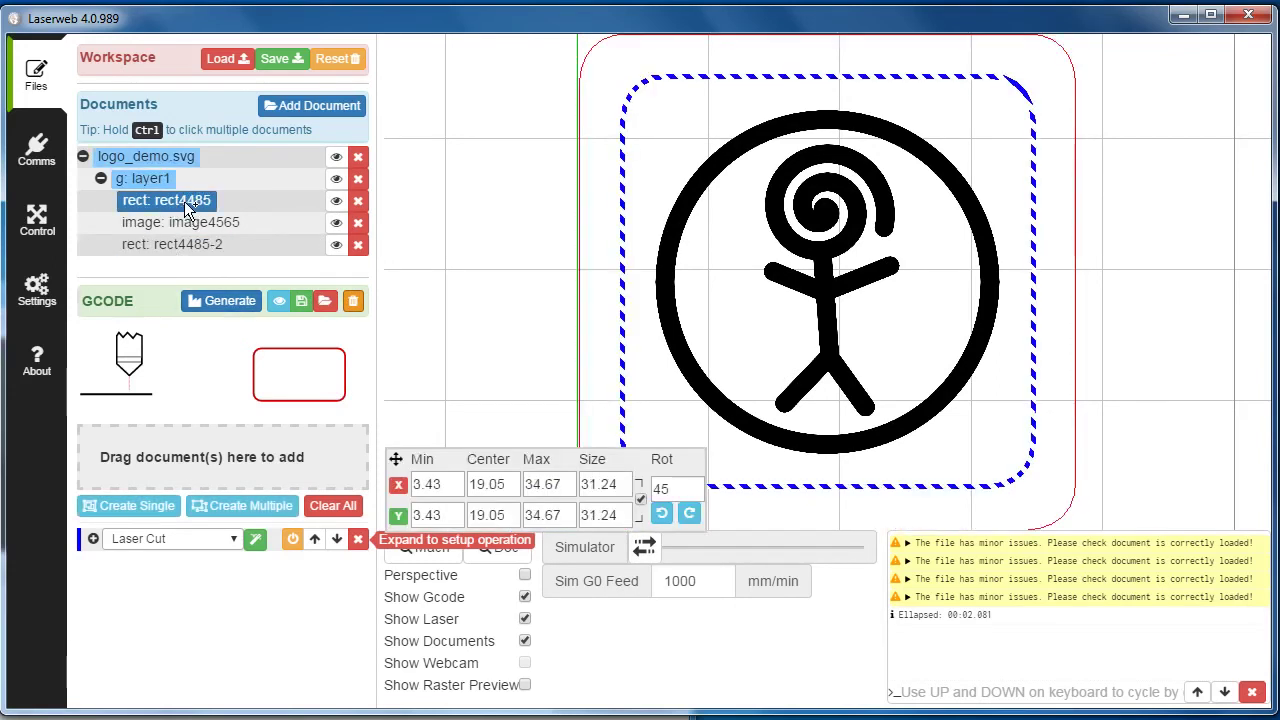
pyautogui.moveTo(184, 201); pyautogui.dragTo(207, 460)
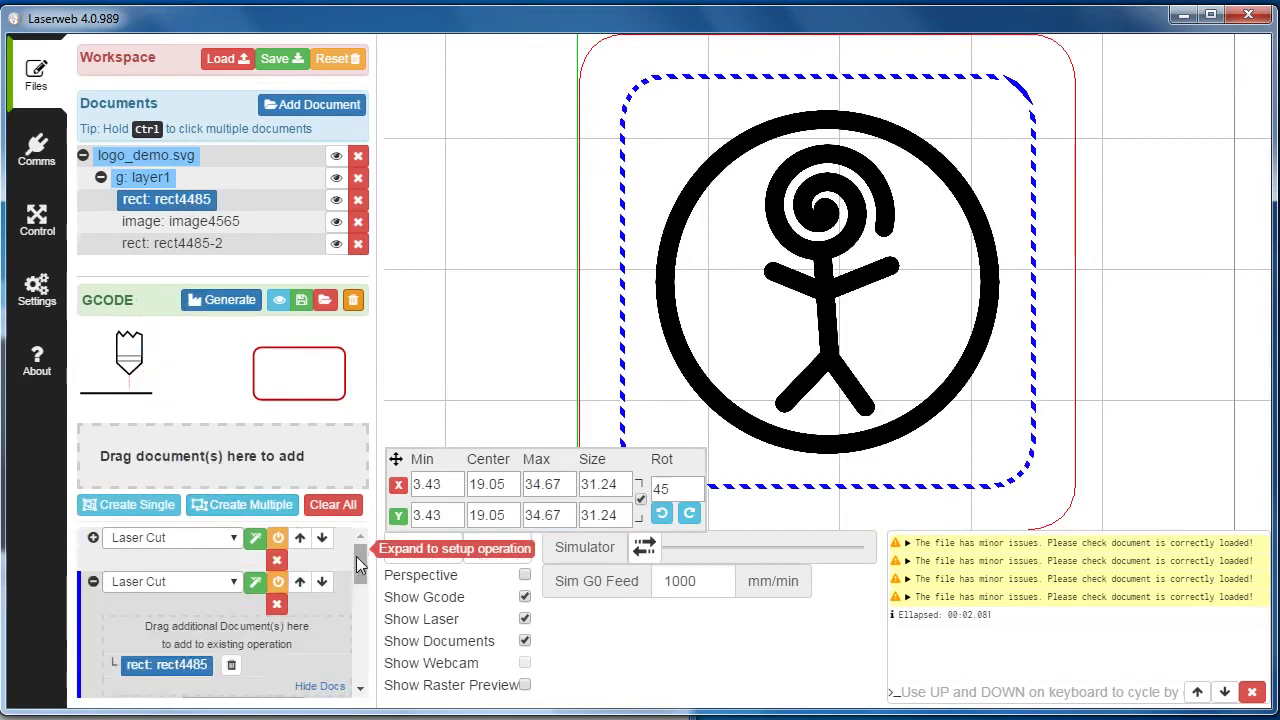
pyautogui.scroll(-1, 360, 578)
pyautogui.scroll(2, 368, 560)
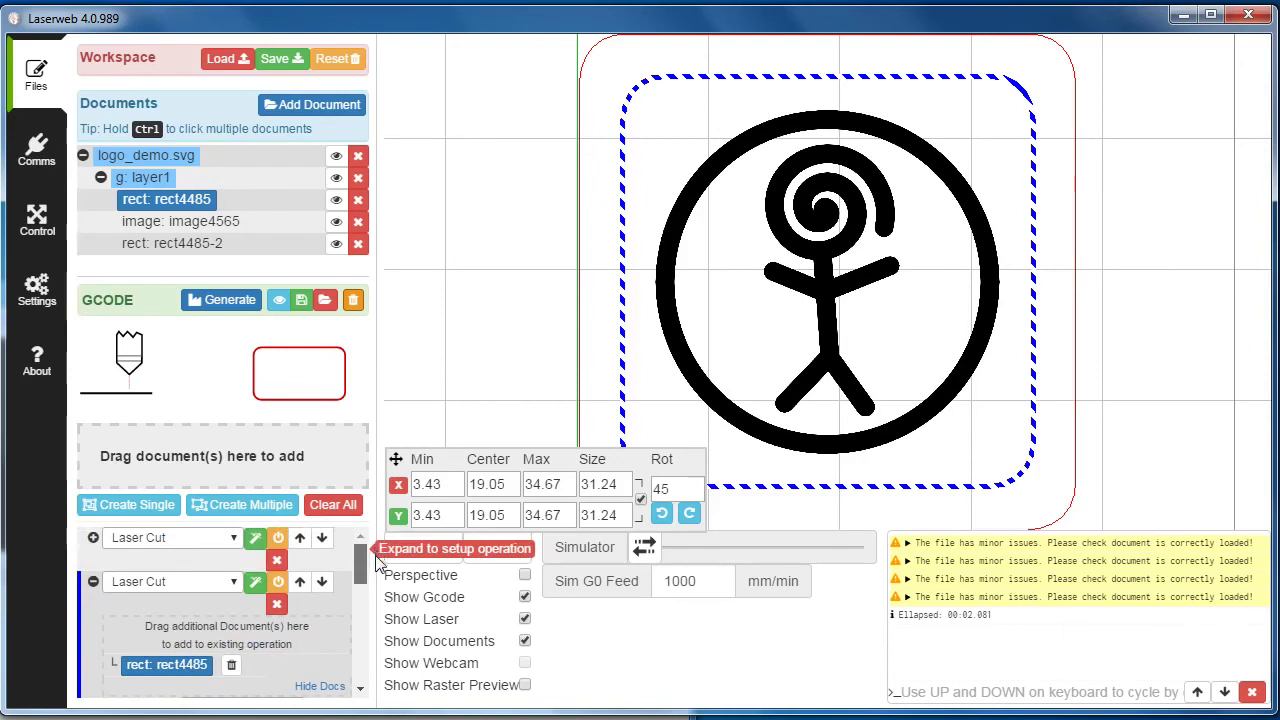
pyautogui.moveTo(376, 556); pyautogui.dragTo(370, 645)
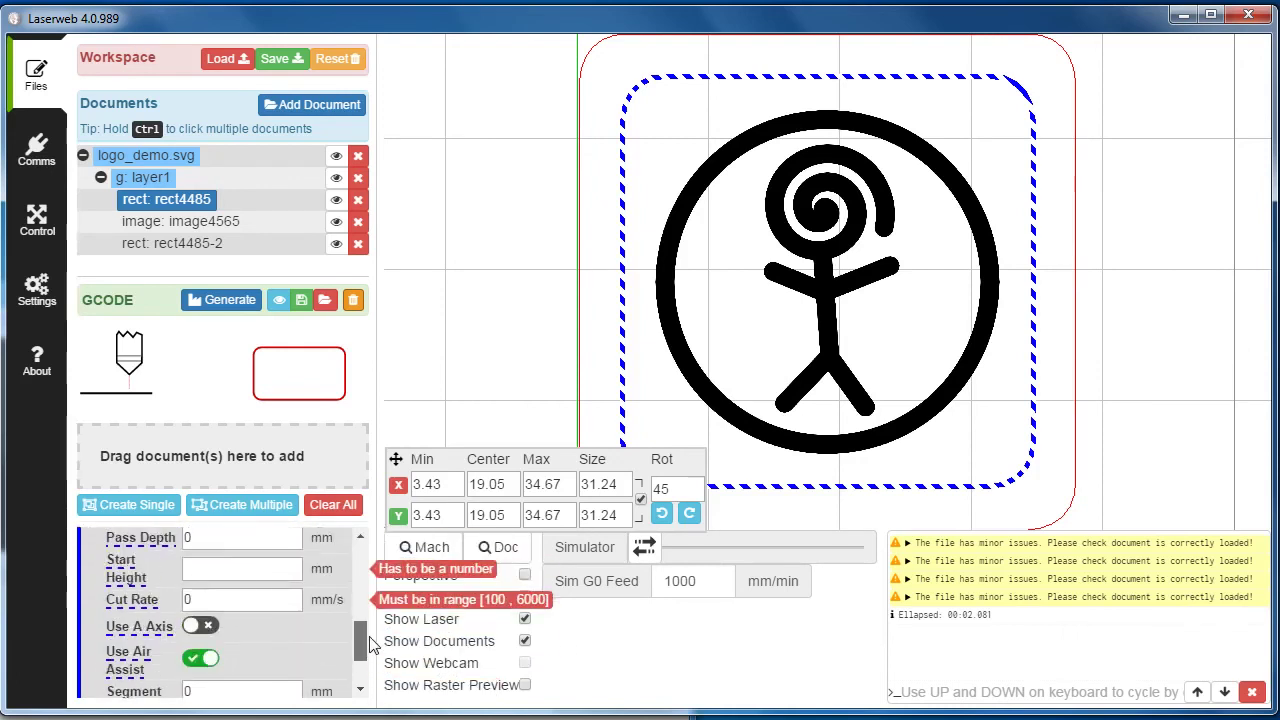
# Set the new cut operation's start height to 0 and cut rate to 25 mm/s, then collapse it.
pyautogui.click(218, 567)
pyautogui.write('0')
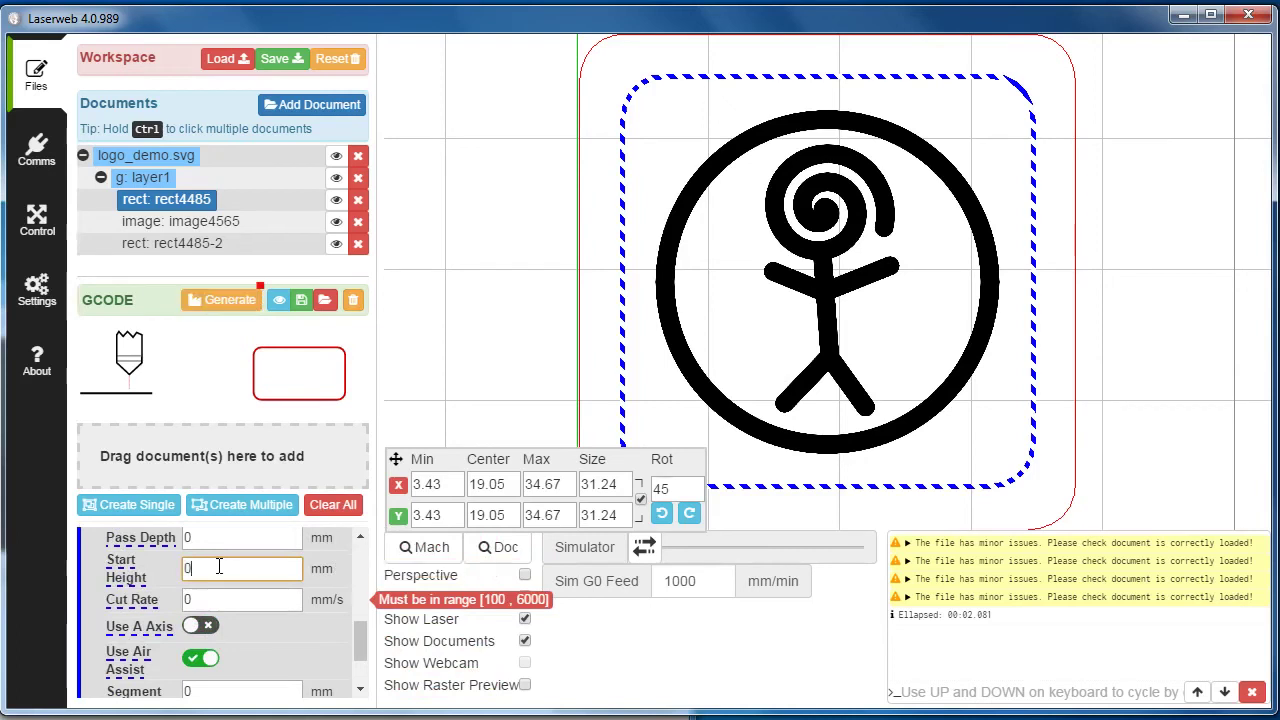
pyautogui.press('Tab')
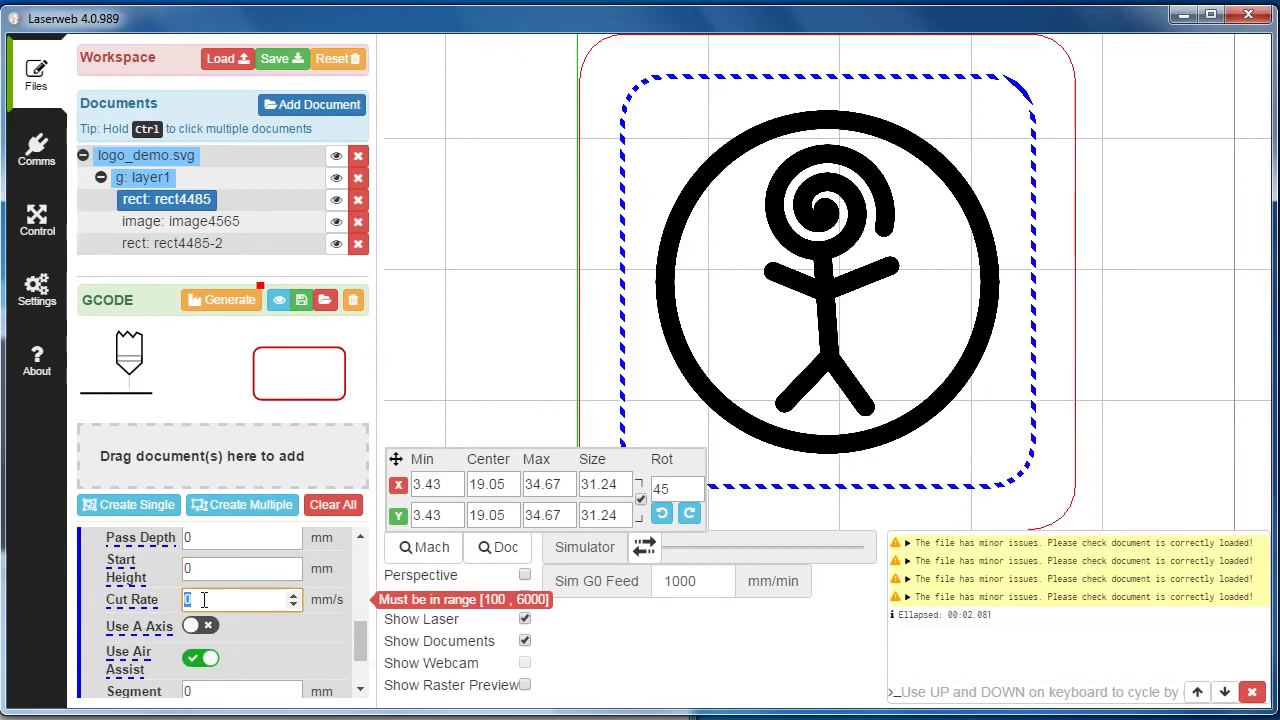
pyautogui.write('20')
pyautogui.moveTo(235, 600); pyautogui.dragTo(180, 599)
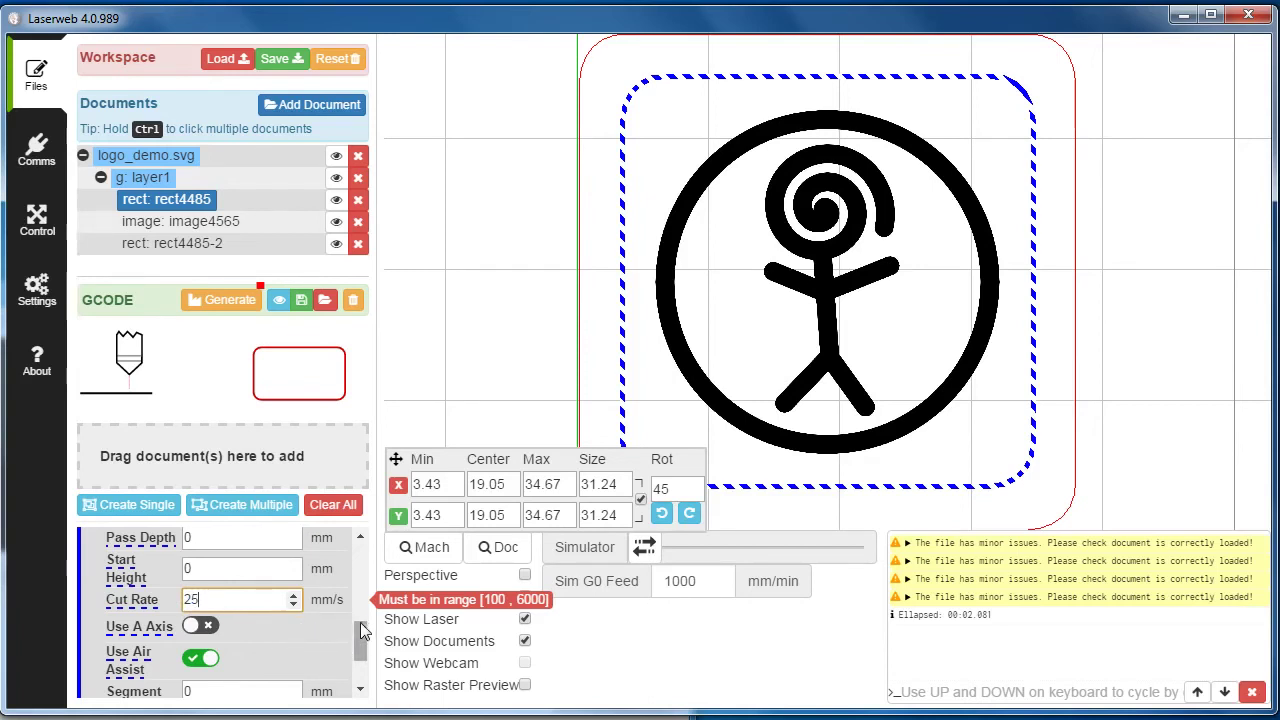
pyautogui.scroll(-2, 364, 640)
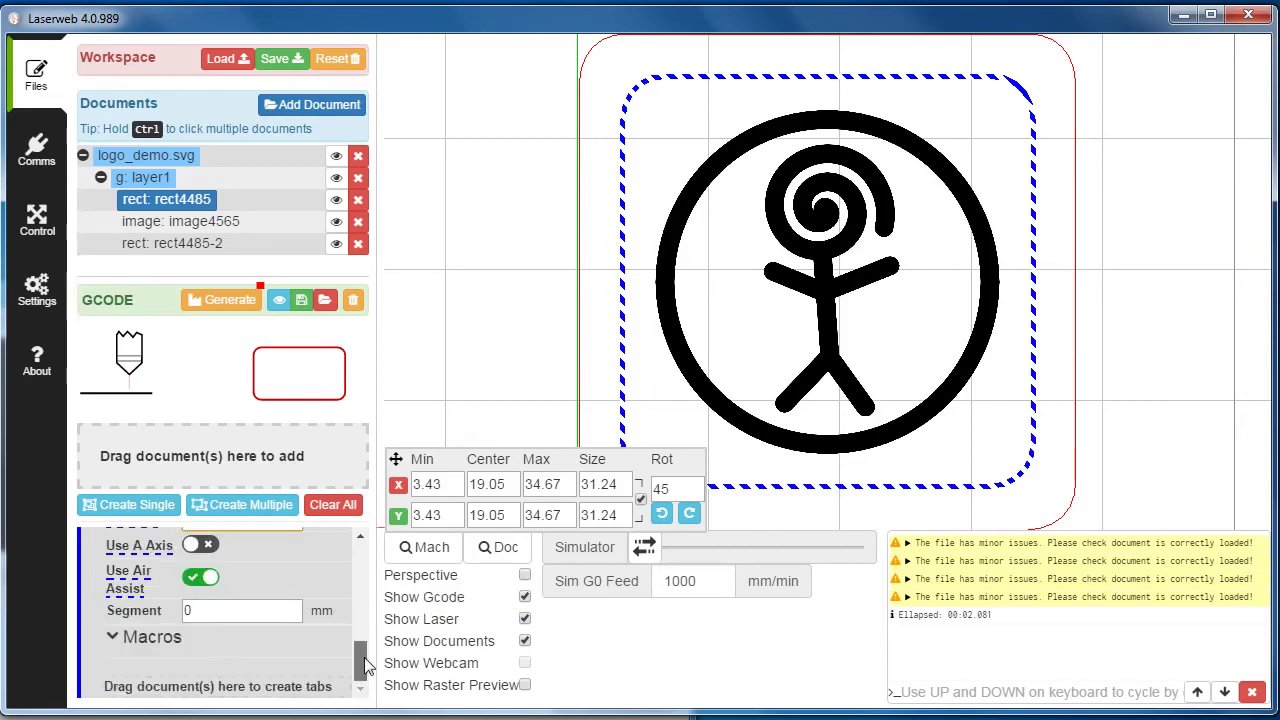
pyautogui.scroll(3, 364, 636)
pyautogui.moveTo(366, 632)
pyautogui.mouseDown()
pyautogui.moveTo(373, 662)
pyautogui.moveTo(372, 627)
pyautogui.mouseUp()
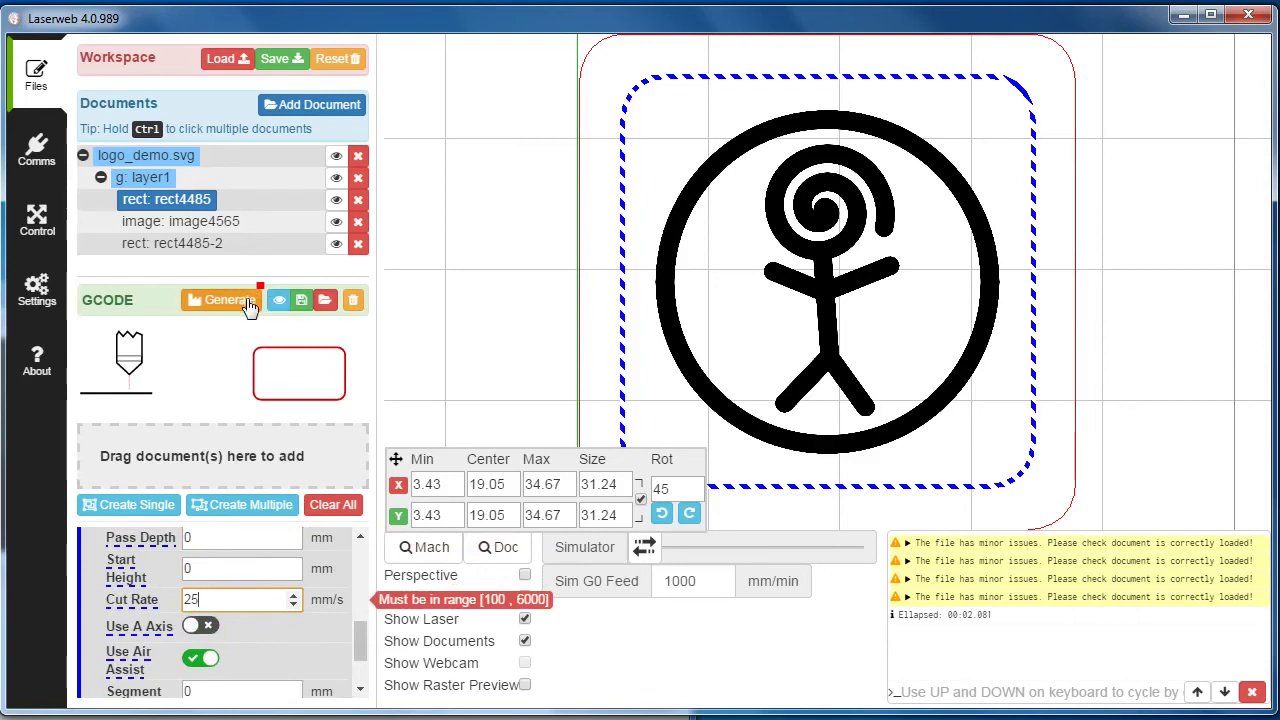
pyautogui.scroll(5, 362, 645)
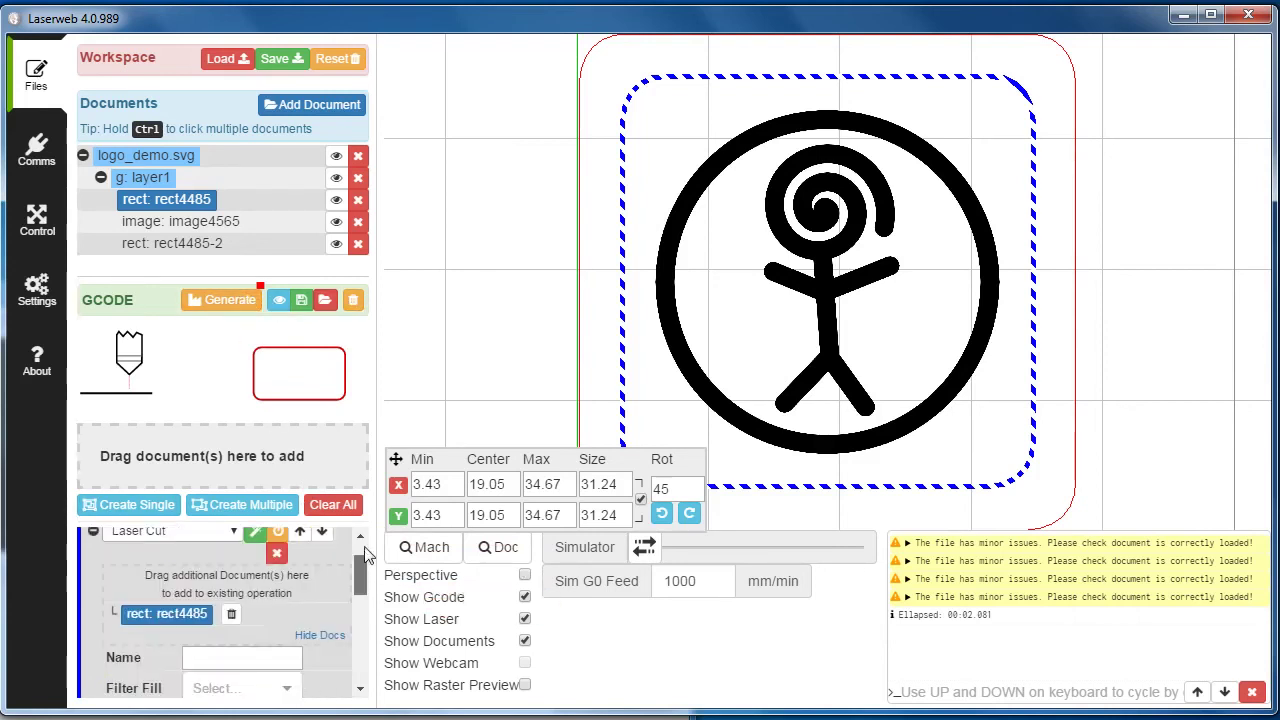
pyautogui.click(93, 538)
# Generate G-code for both rectangle cut operations and inspect their toolpaths with the logo hidden.
pyautogui.click(93, 561)
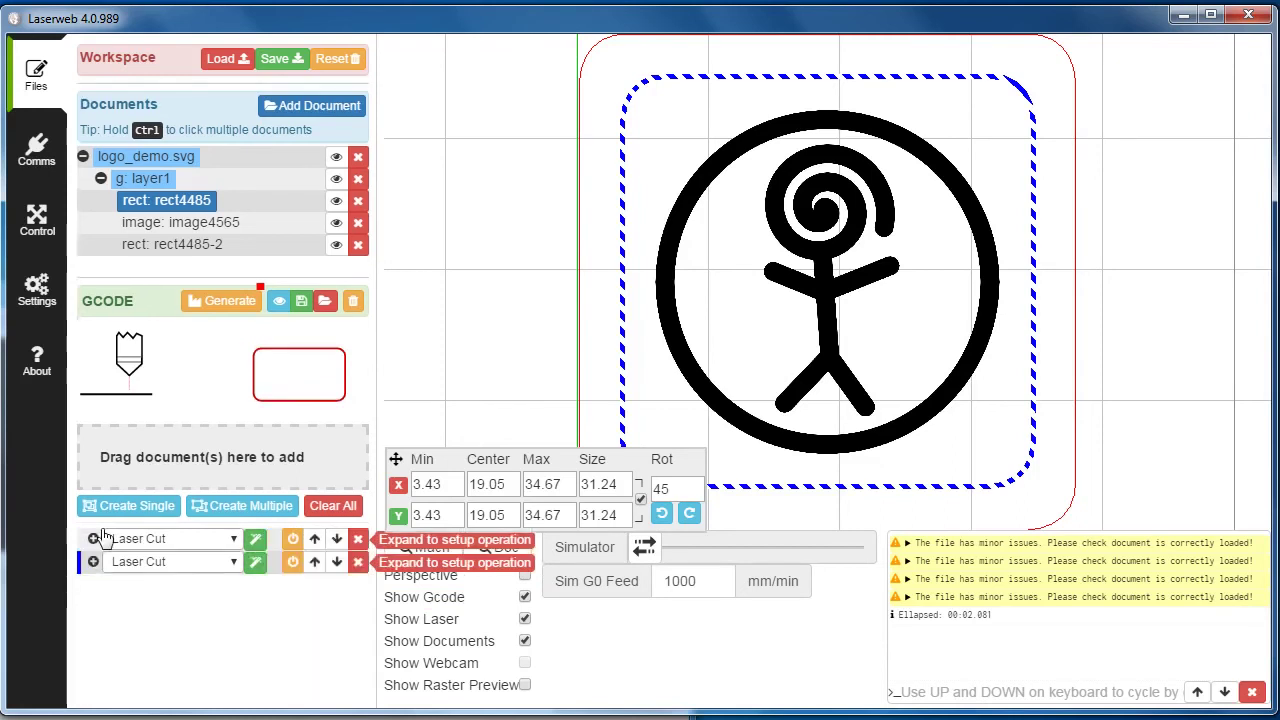
pyautogui.click(244, 302)
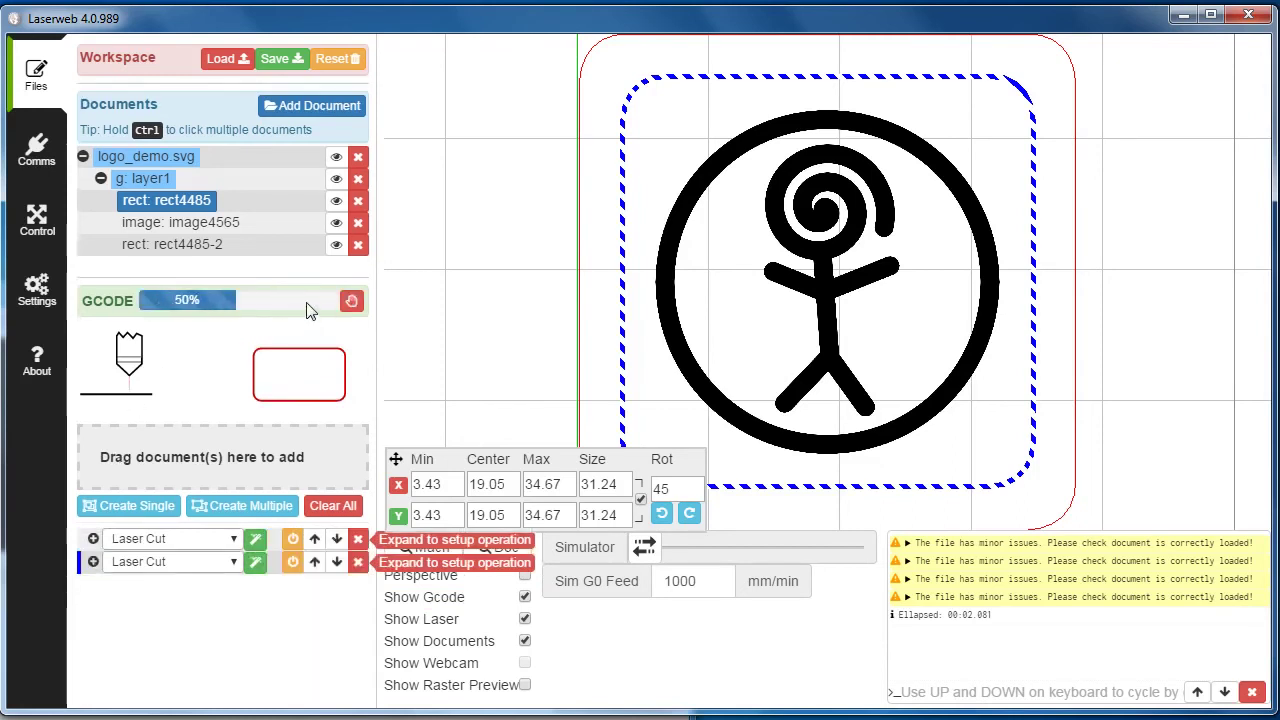
pyautogui.click(337, 160)
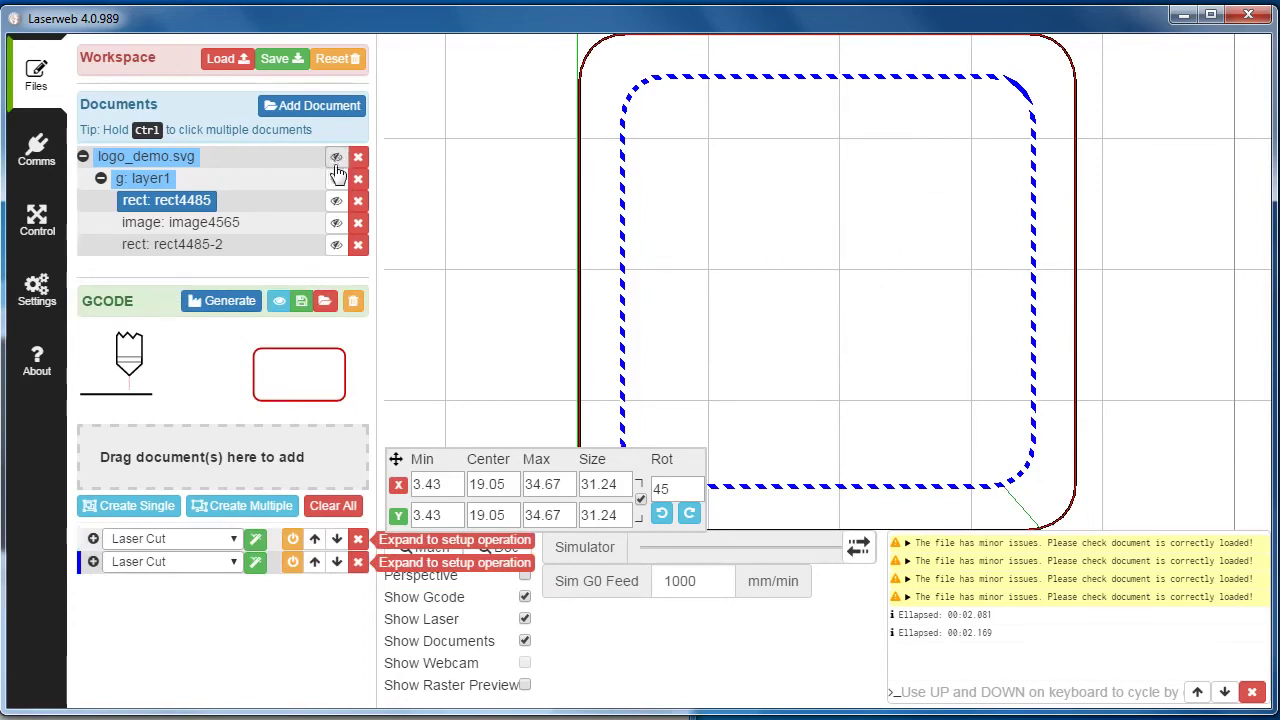
pyautogui.click(478, 205)
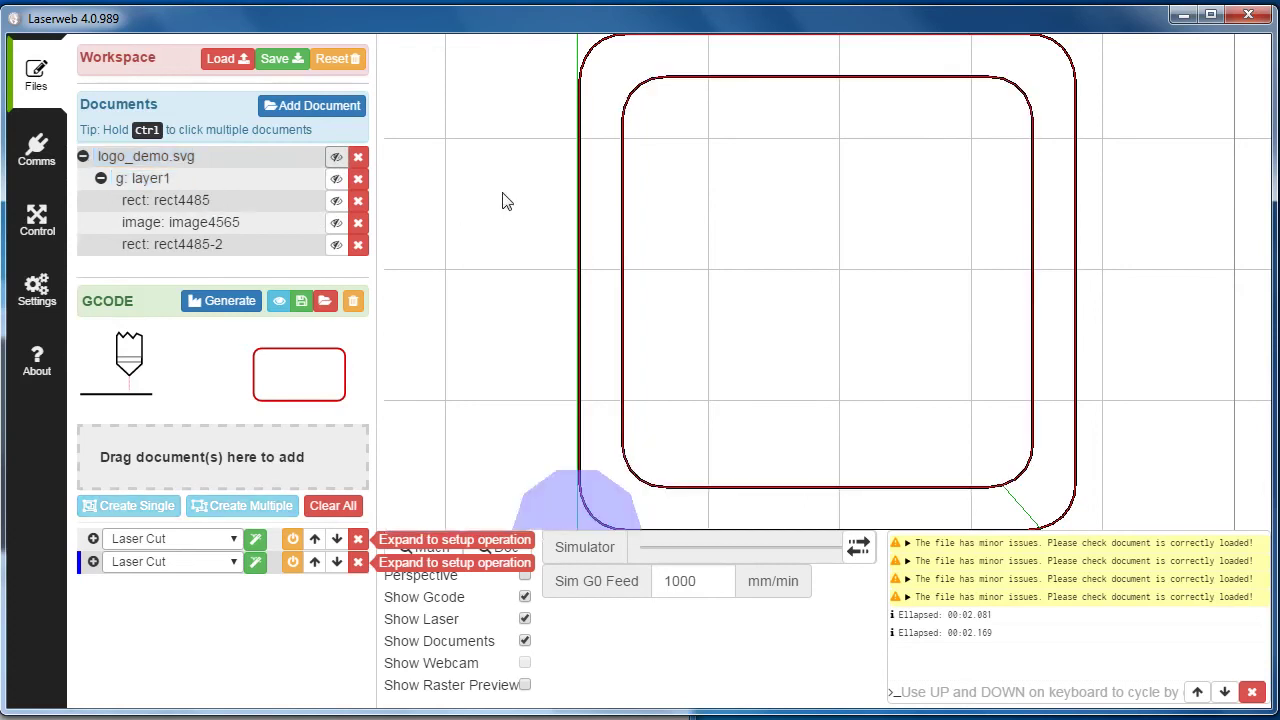
pyautogui.click(337, 160)
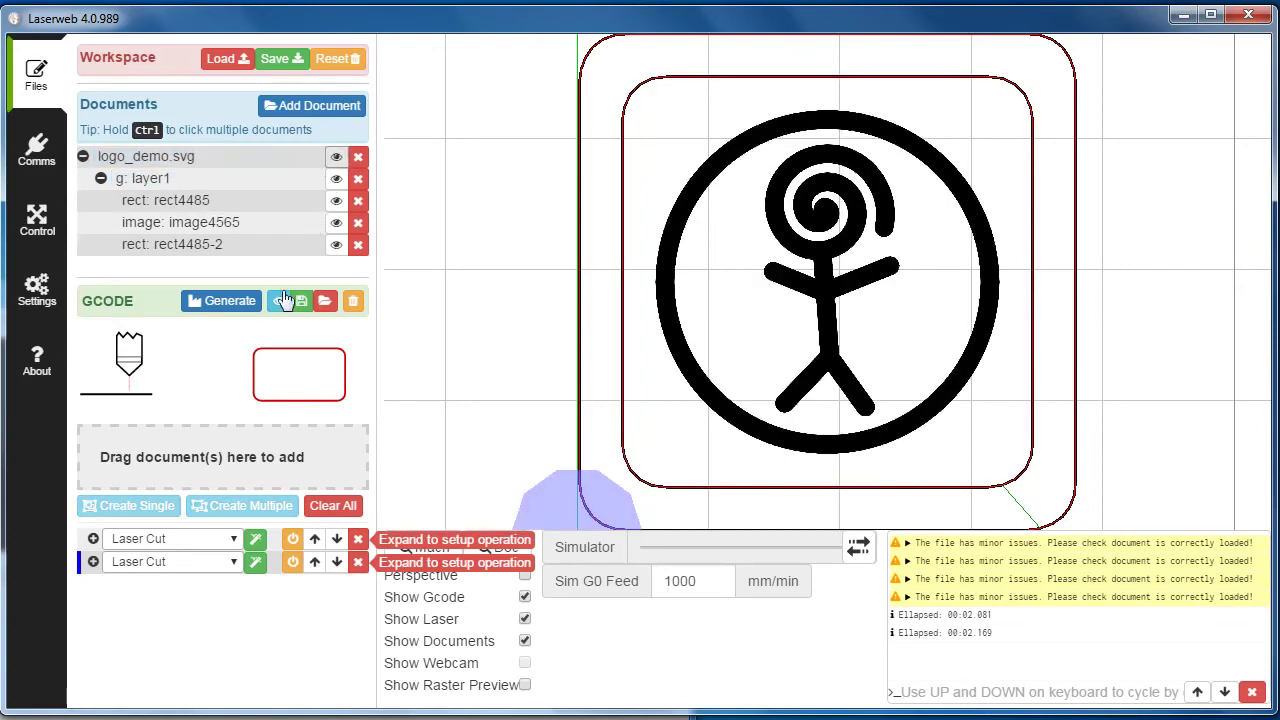
pyautogui.click(157, 225)
# Create a Laser Raster operation from the logo image image4565 with start height 0.
pyautogui.moveTo(172, 228); pyautogui.dragTo(216, 449)
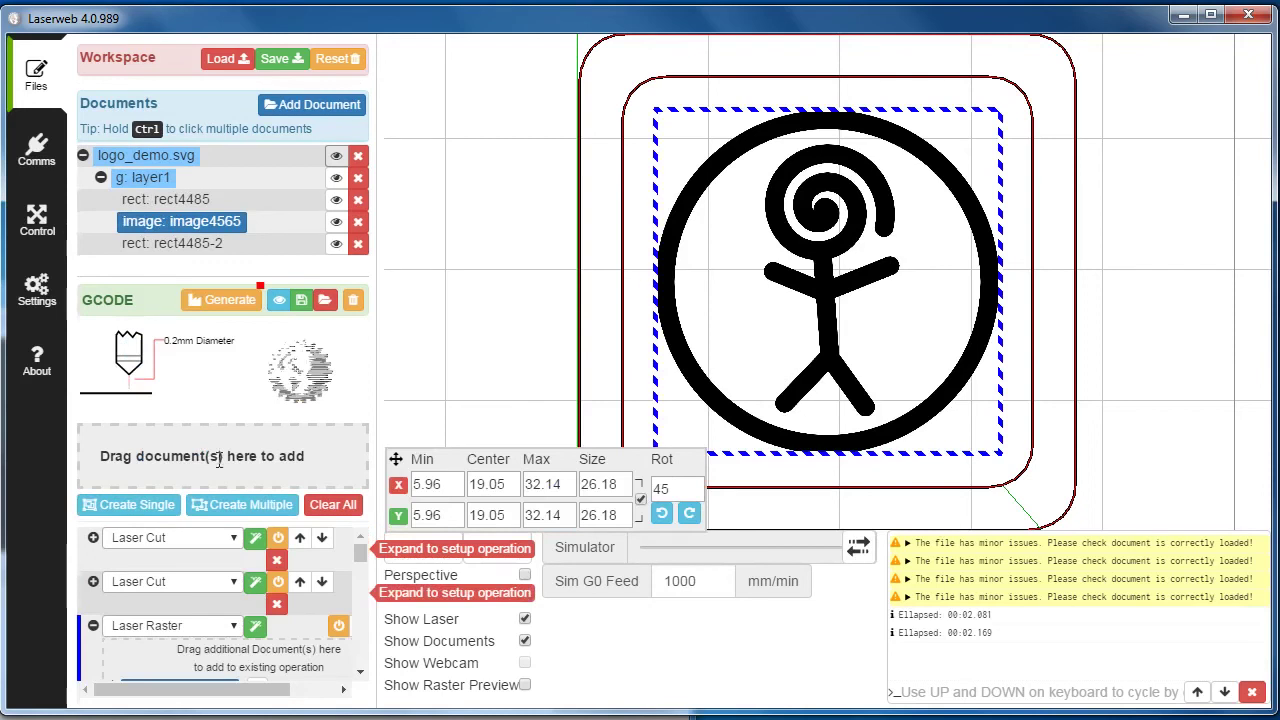
pyautogui.moveTo(362, 562); pyautogui.dragTo(372, 600)
pyautogui.click(260, 601)
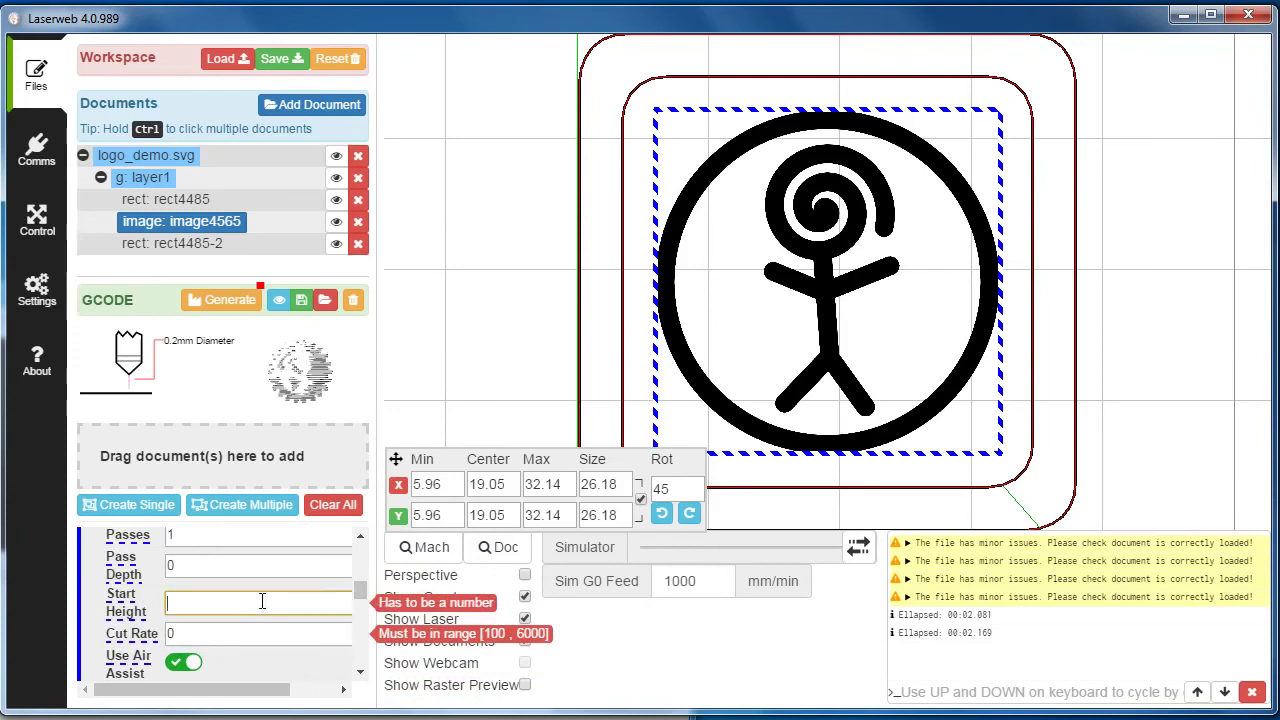
pyautogui.write('0')
# Set the raster operation's cut rate to 50 and turn on Dithering.
pyautogui.click(236, 632)
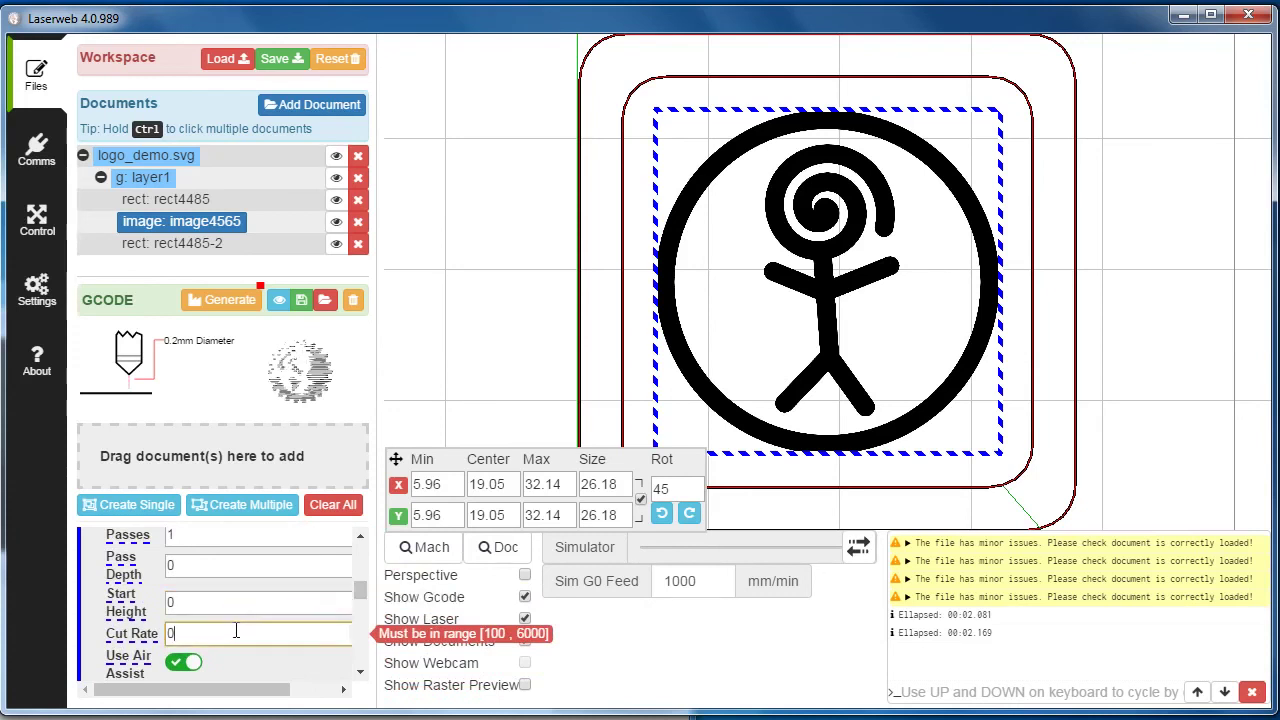
pyautogui.moveTo(206, 632); pyautogui.dragTo(148, 640)
pyautogui.scroll(-1, 256, 605)
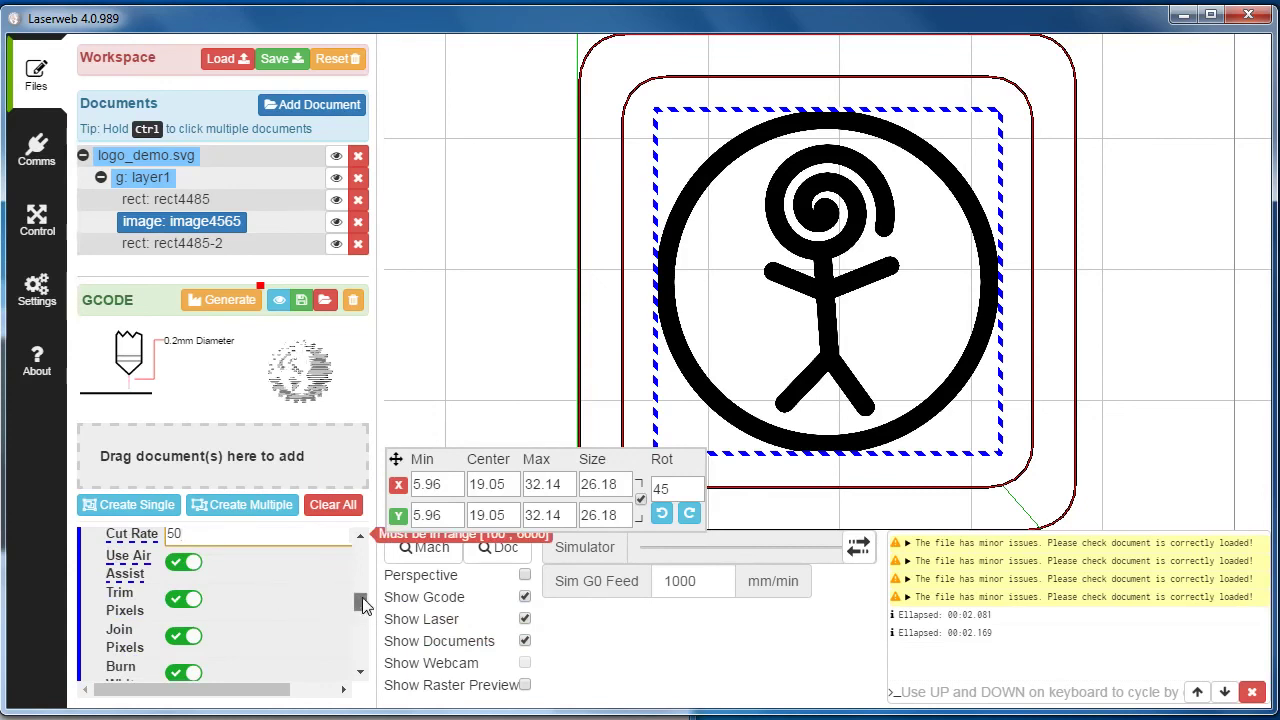
pyautogui.moveTo(363, 605); pyautogui.dragTo(375, 662)
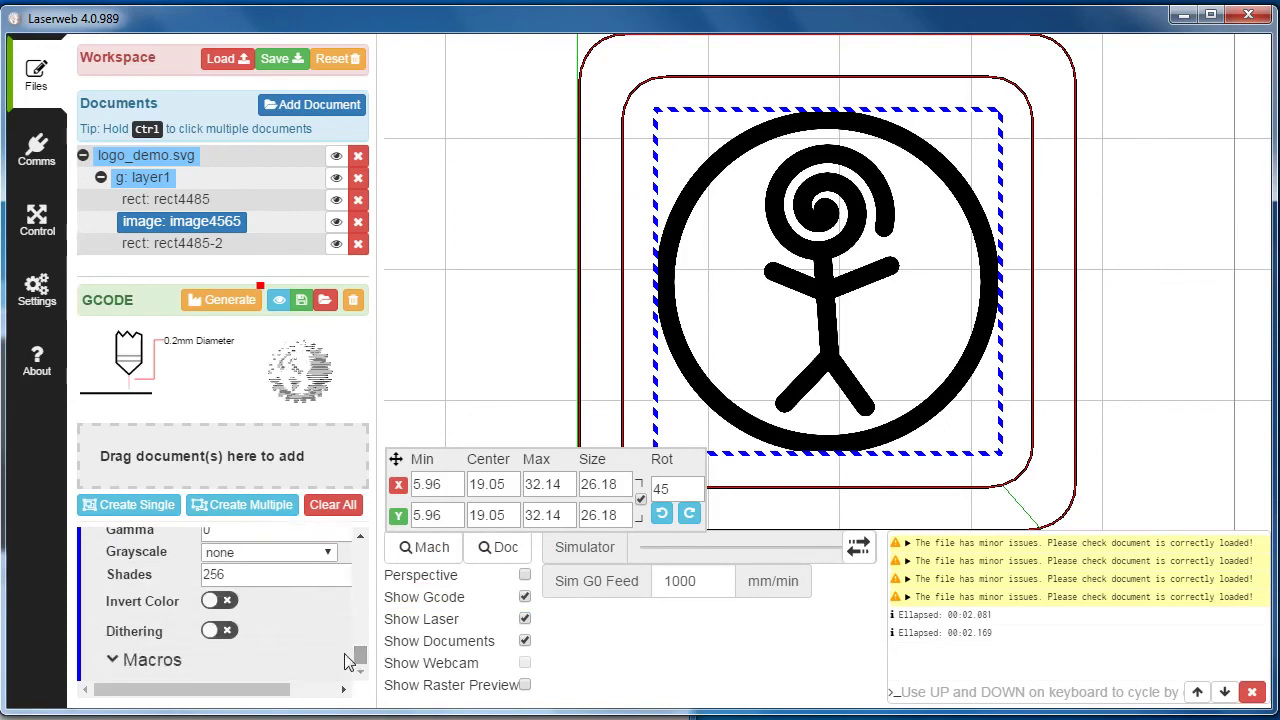
pyautogui.click(224, 632)
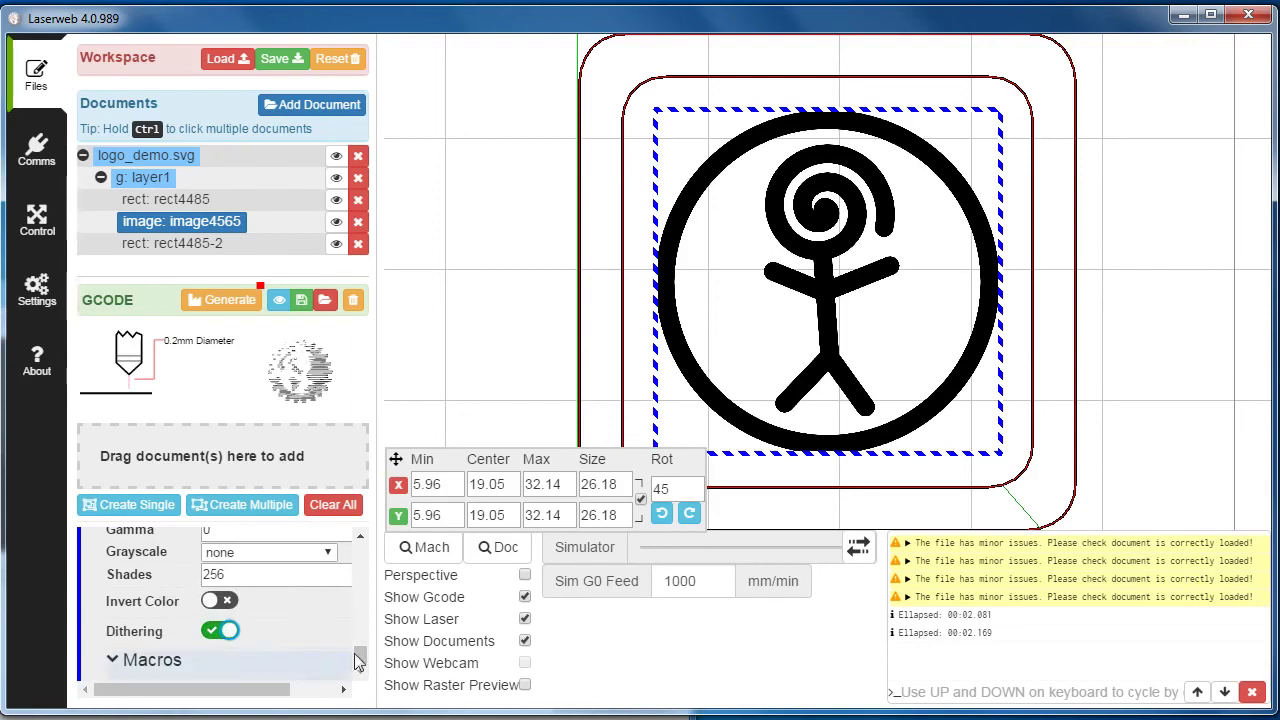
pyautogui.moveTo(366, 660); pyautogui.dragTo(365, 653)
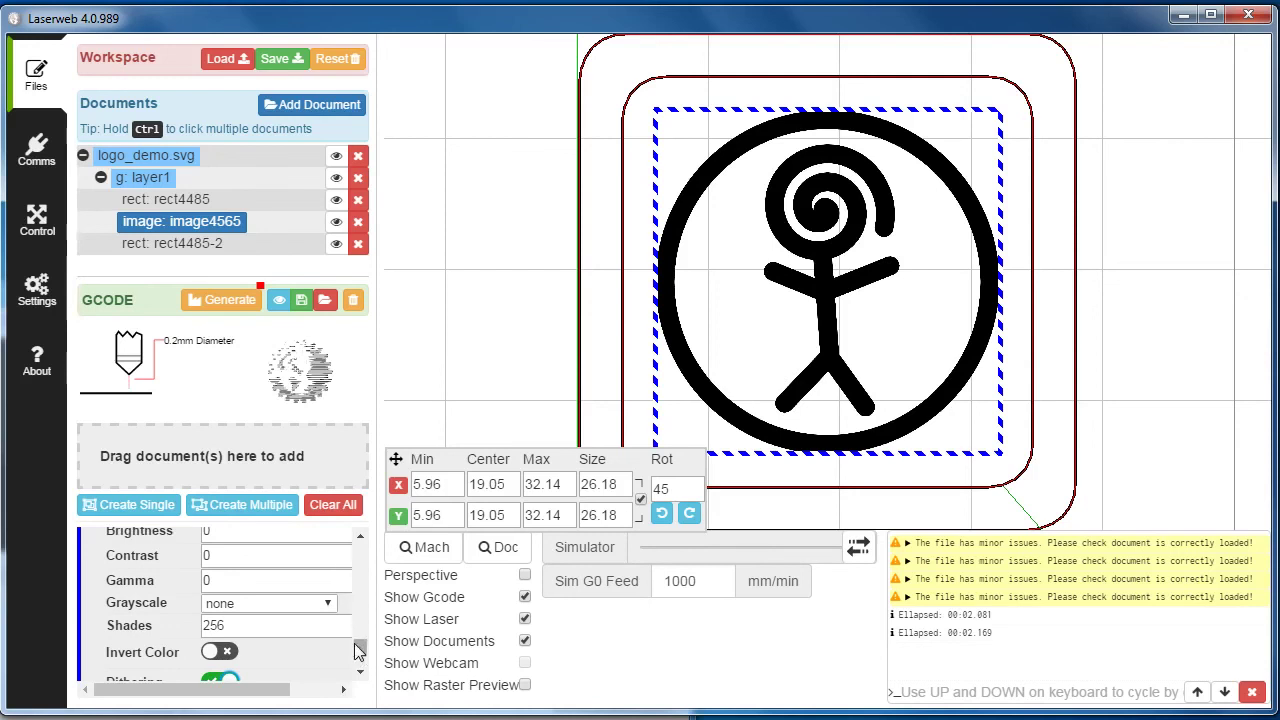
pyautogui.moveTo(362, 651)
pyautogui.mouseDown()
pyautogui.moveTo(361, 625)
pyautogui.moveTo(362, 668)
pyautogui.mouseUp()
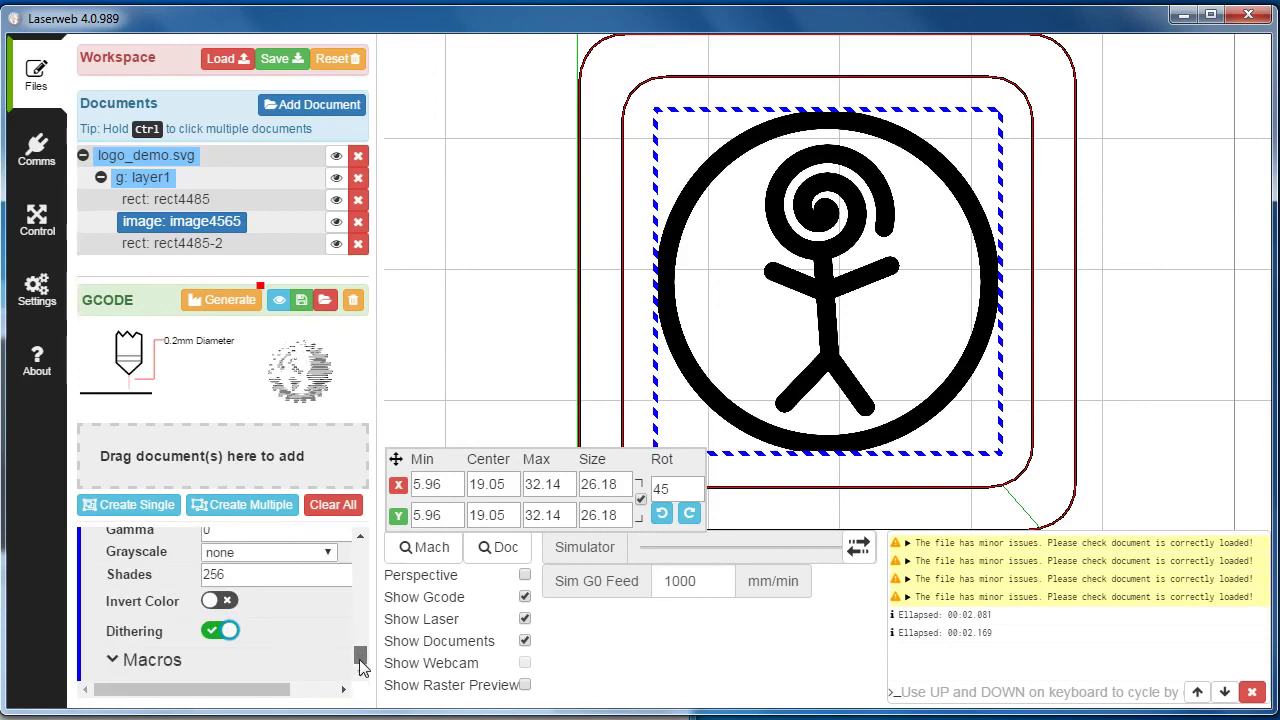
# Regenerate the G-code so the stick-figure logo's dithered raster appears as red scan lines.
pyautogui.click(241, 306)
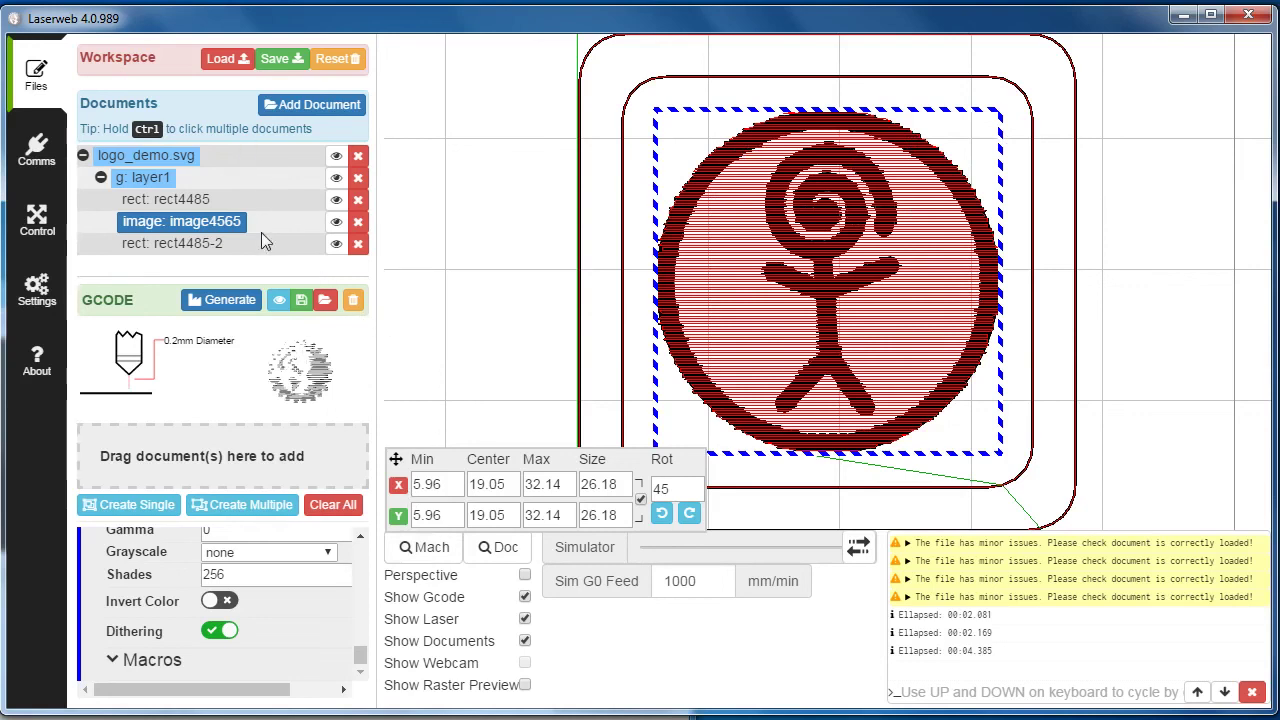
# Export the G-code, bringing up the save dialog for gcode.gcode in the Demo folder.
pyautogui.click(302, 302)
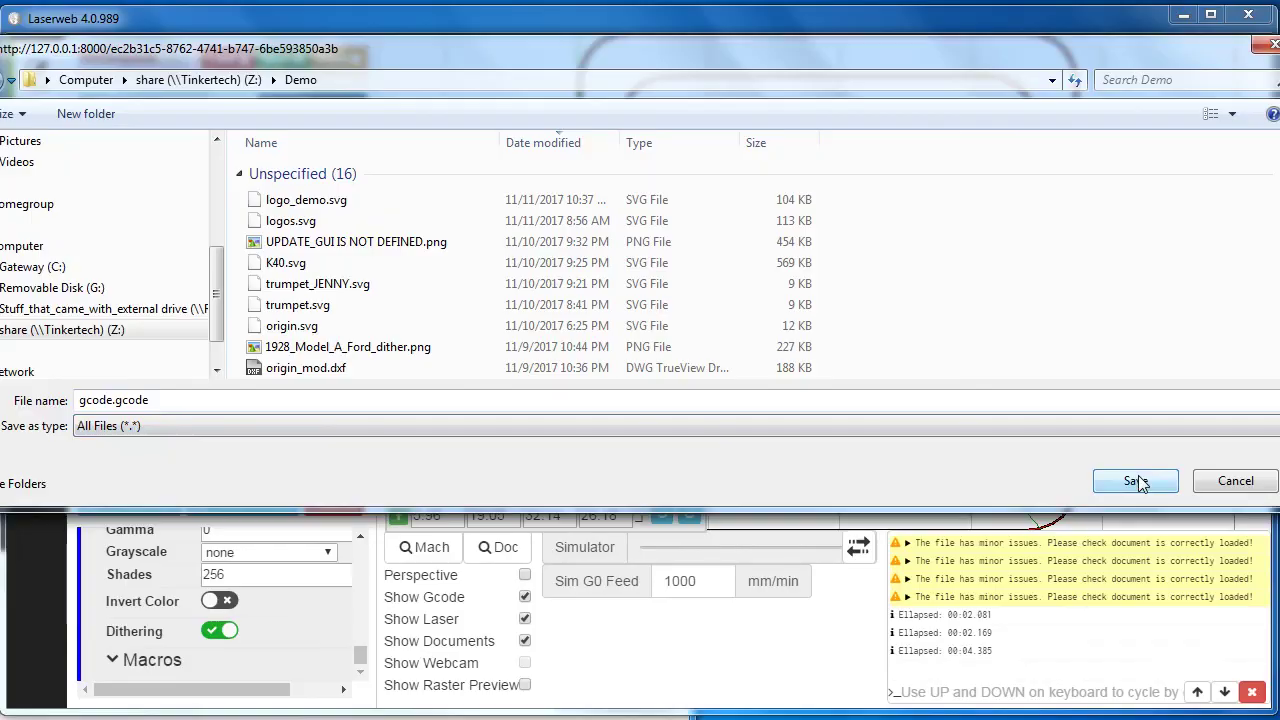